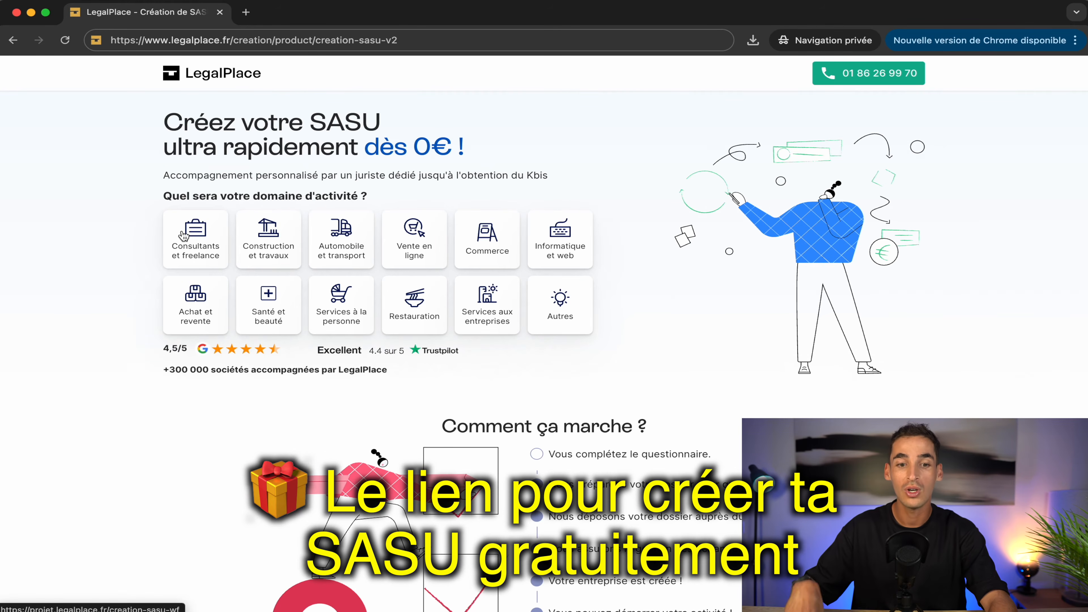
Step: Begin the consultants SASU questionnaire, answer the timing question, name the company Idra, and choose Consultants et freelance
click(187, 237)
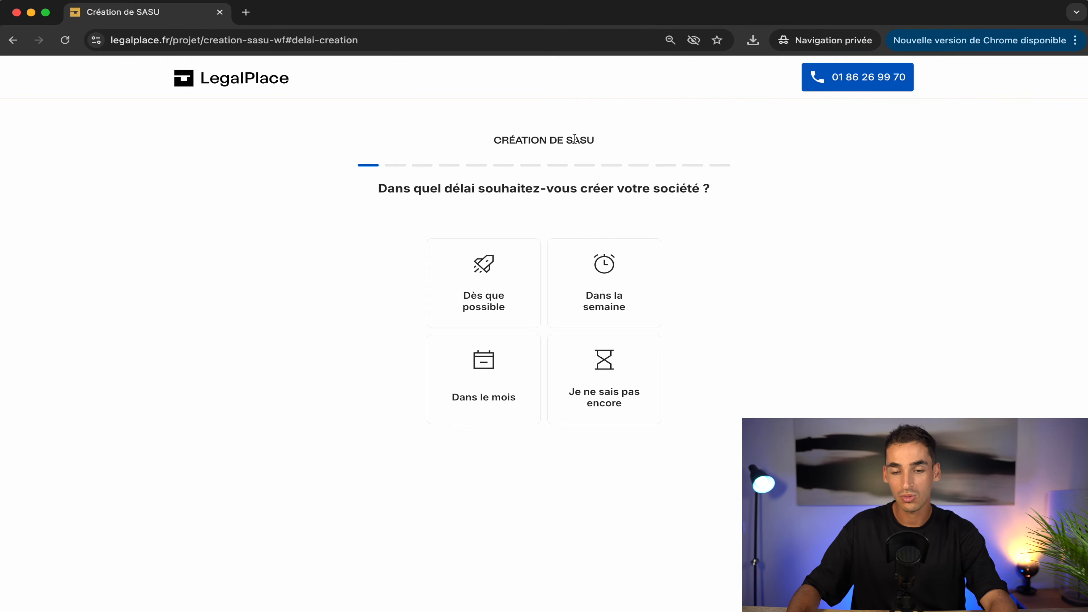
click(491, 270)
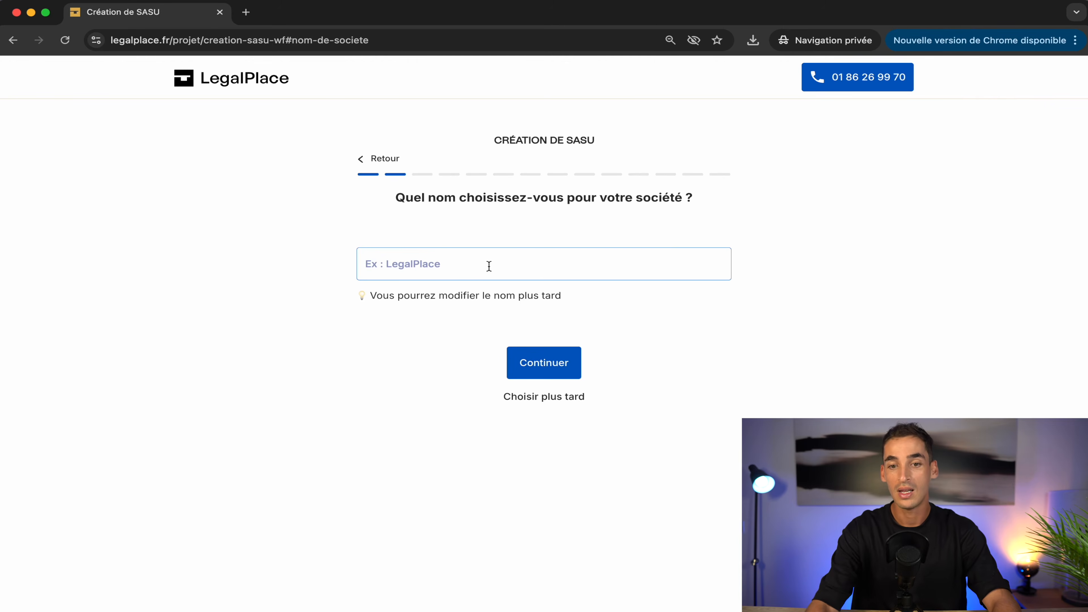
text(Idra)
click(711, 344)
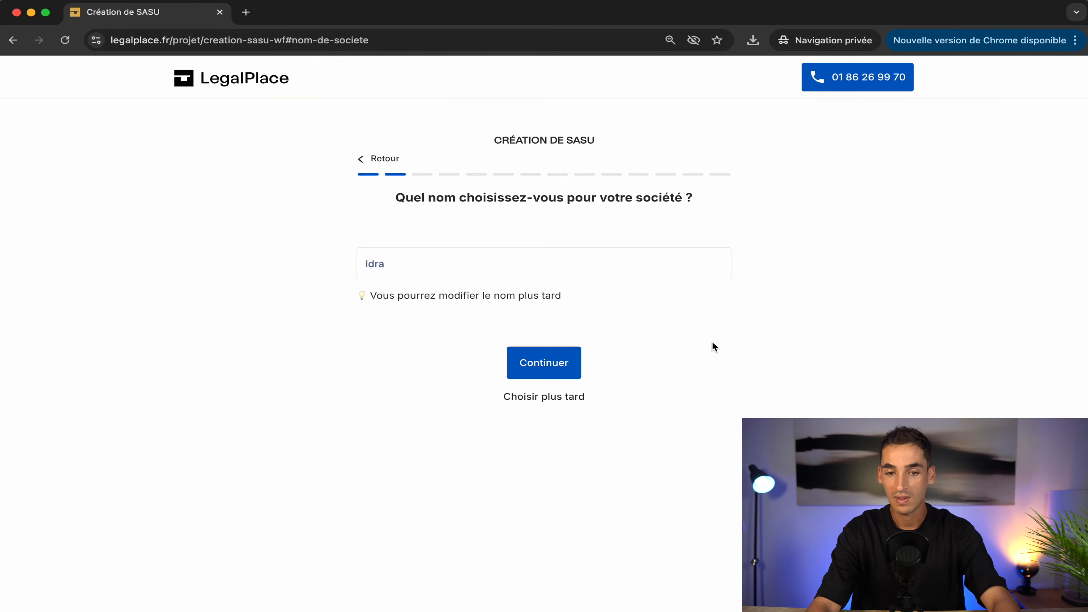
click(558, 364)
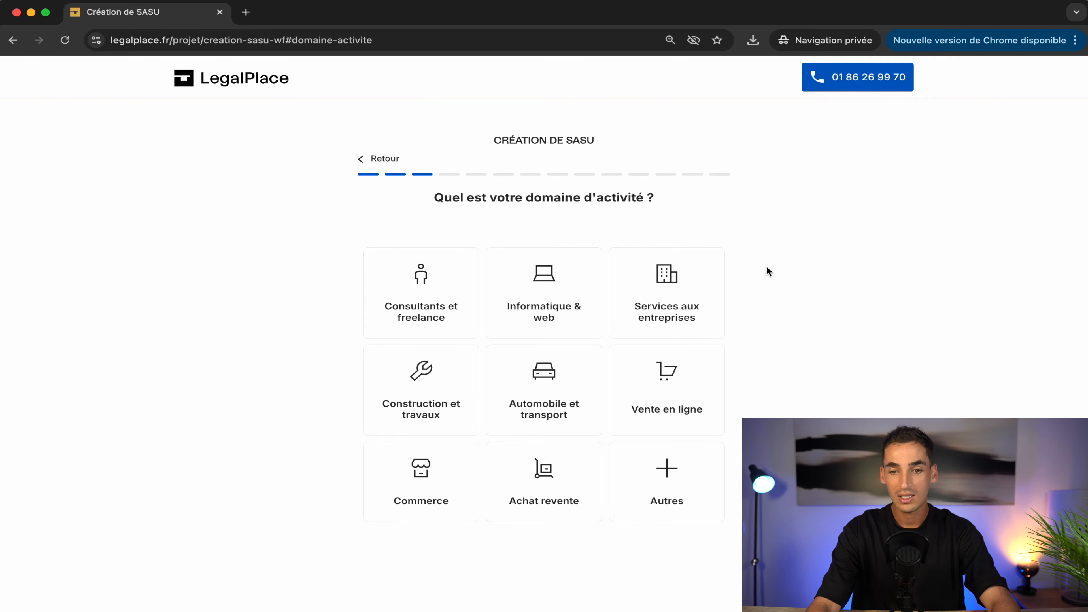
click(433, 292)
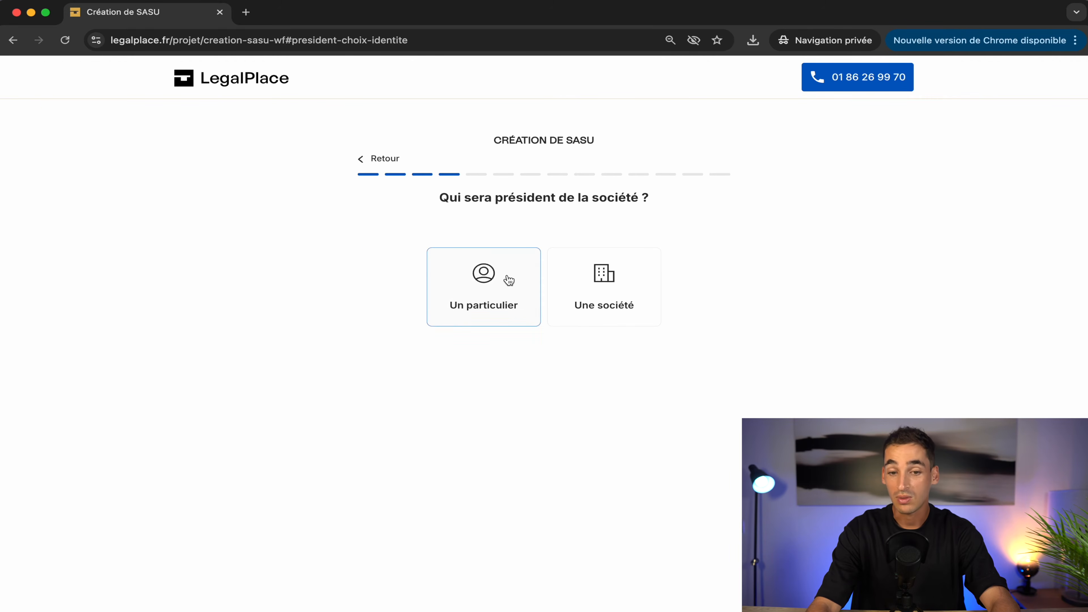
Step: Enter a private individual (Monsieur) as president with first and last name, the sole founding partner
click(477, 280)
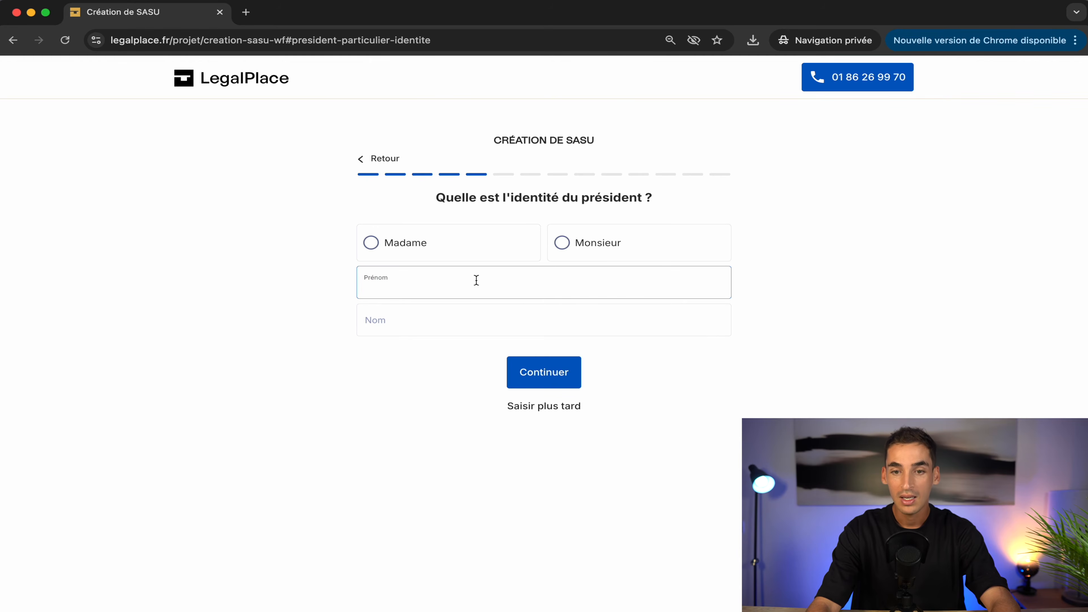
click(584, 248)
click(509, 270)
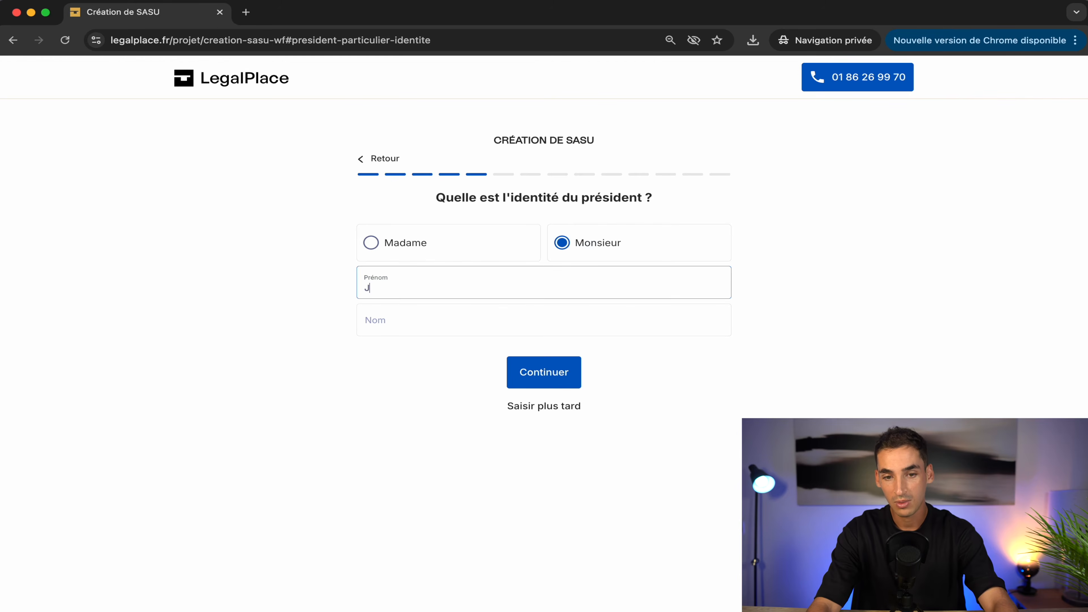
click(449, 322)
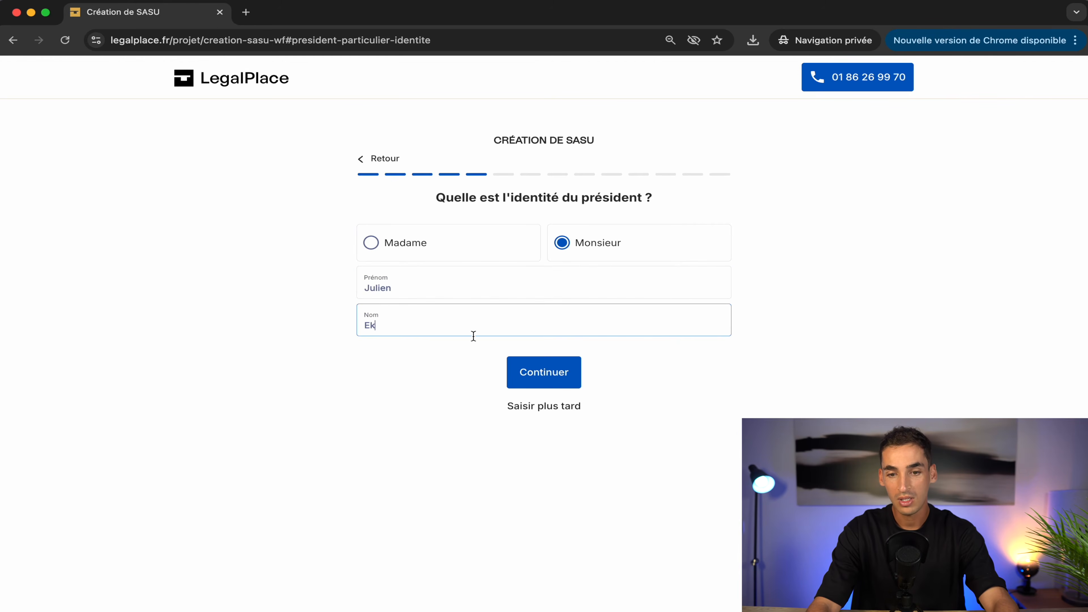
click(541, 373)
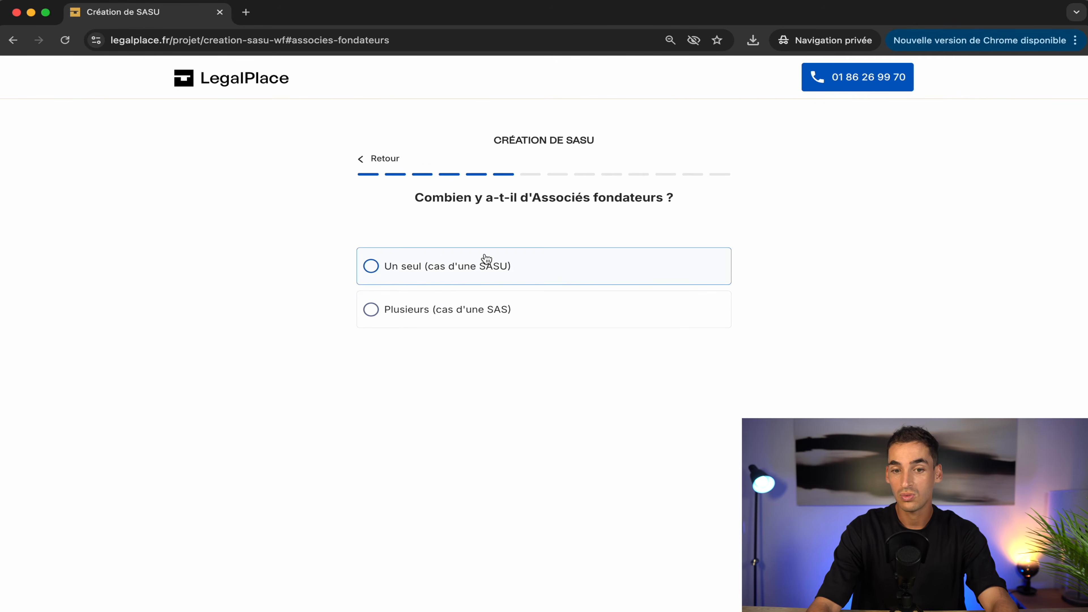
click(486, 270)
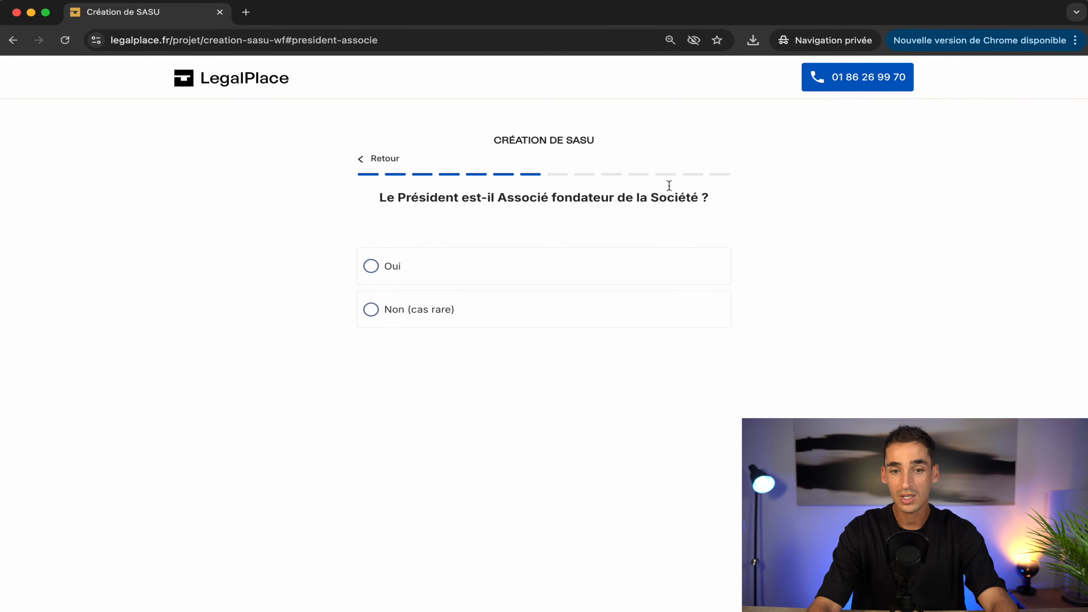
click(529, 264)
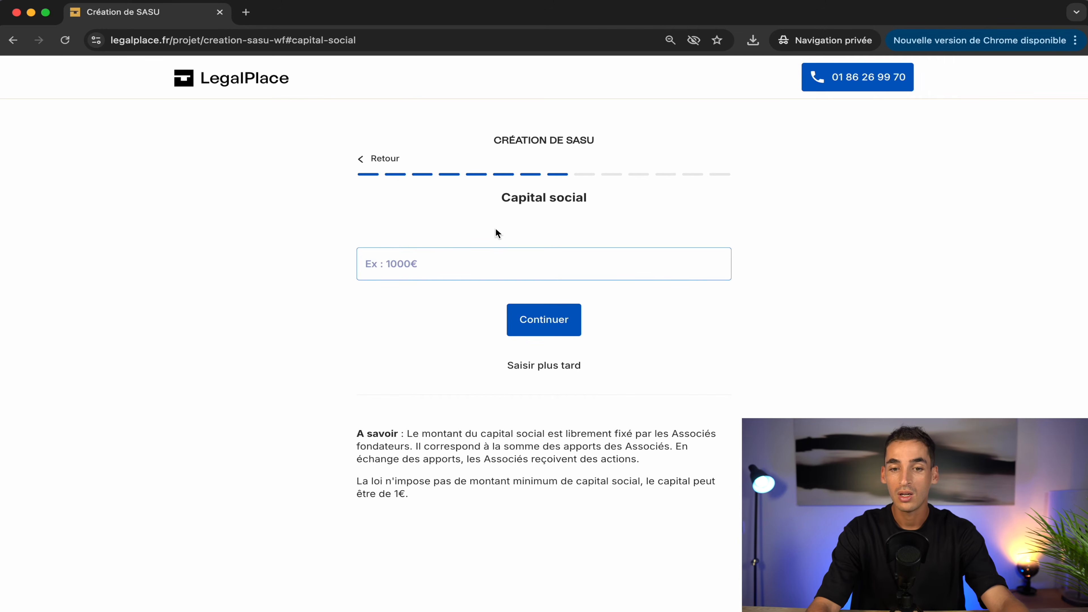
Step: Enter 100 as the share capital and submit it
text(100)
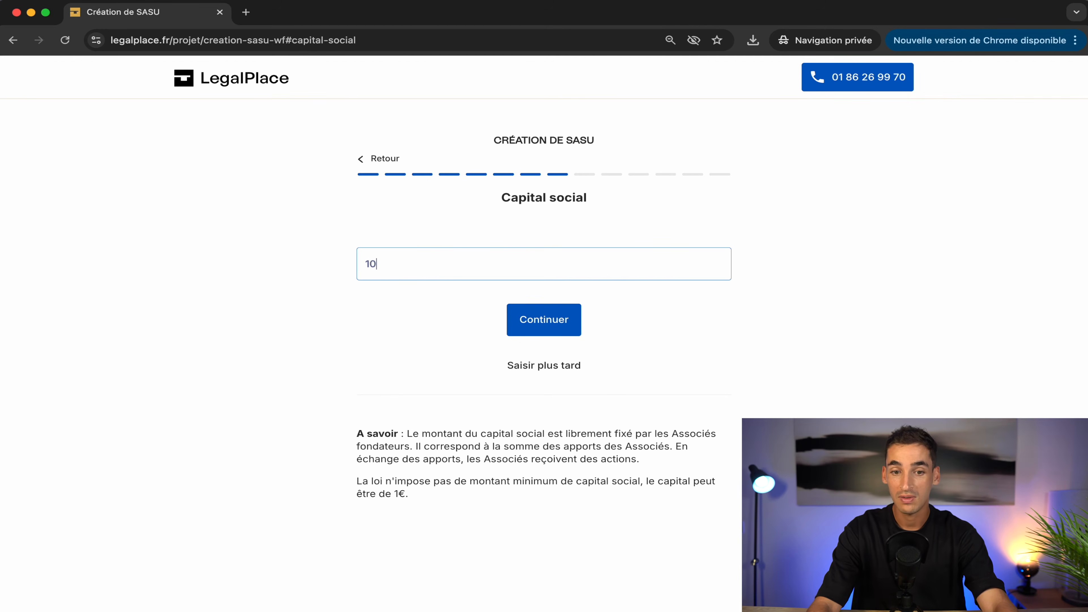
click(401, 308)
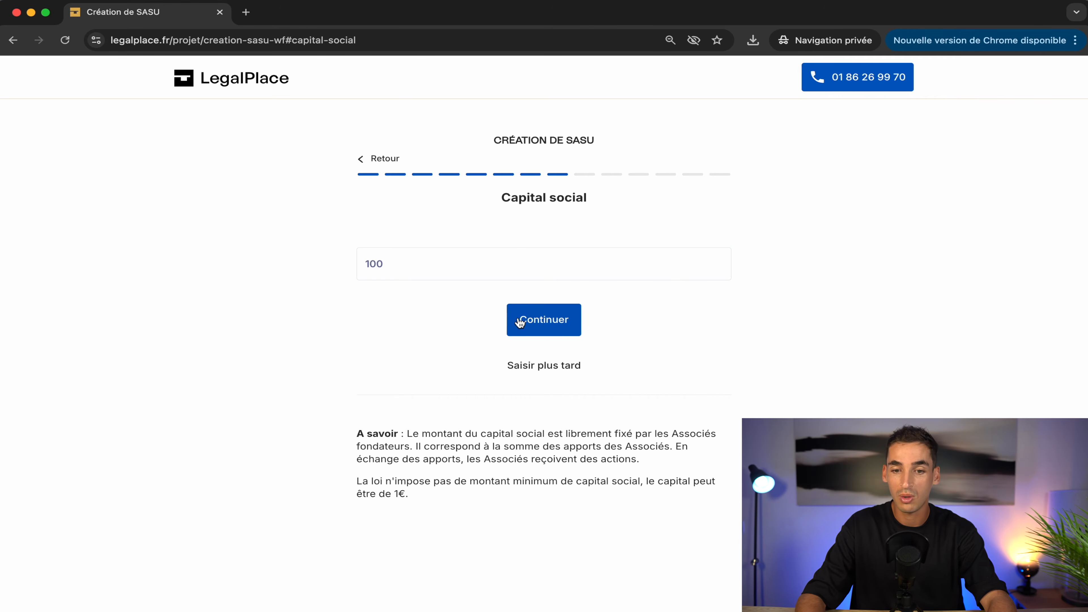
click(535, 323)
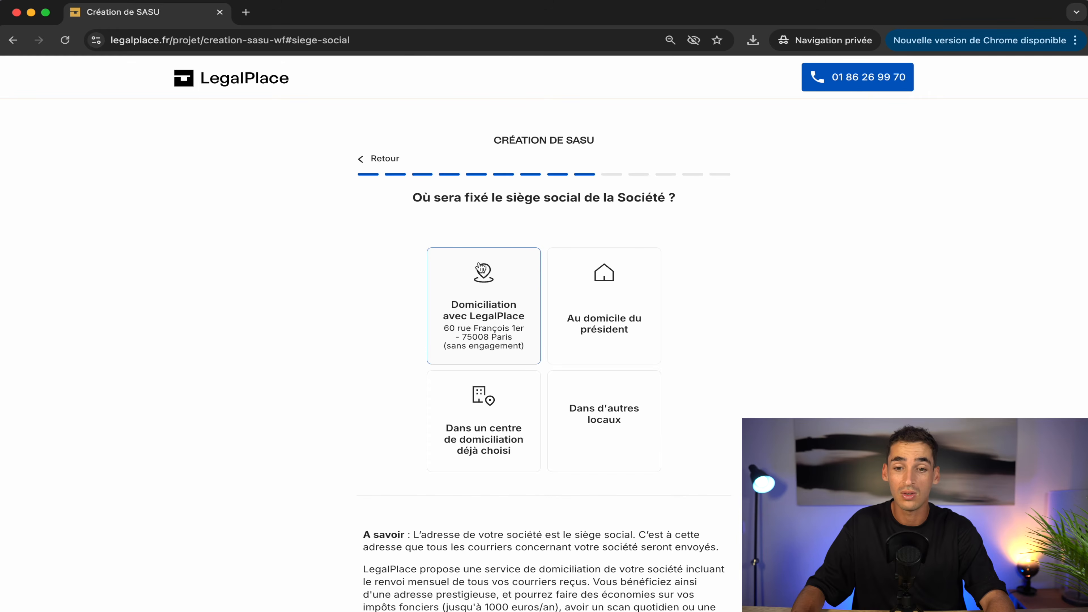
Step: Pick Domiciliation avec LegalPlace, answer Non for accountant, and enter the contact e-mail and phone number
click(485, 294)
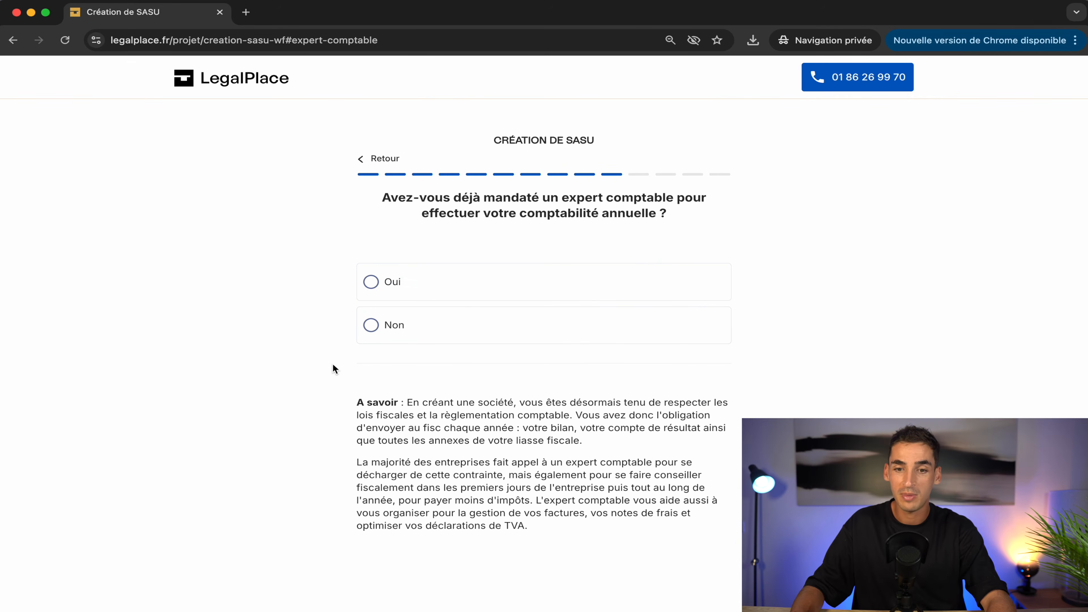
click(444, 328)
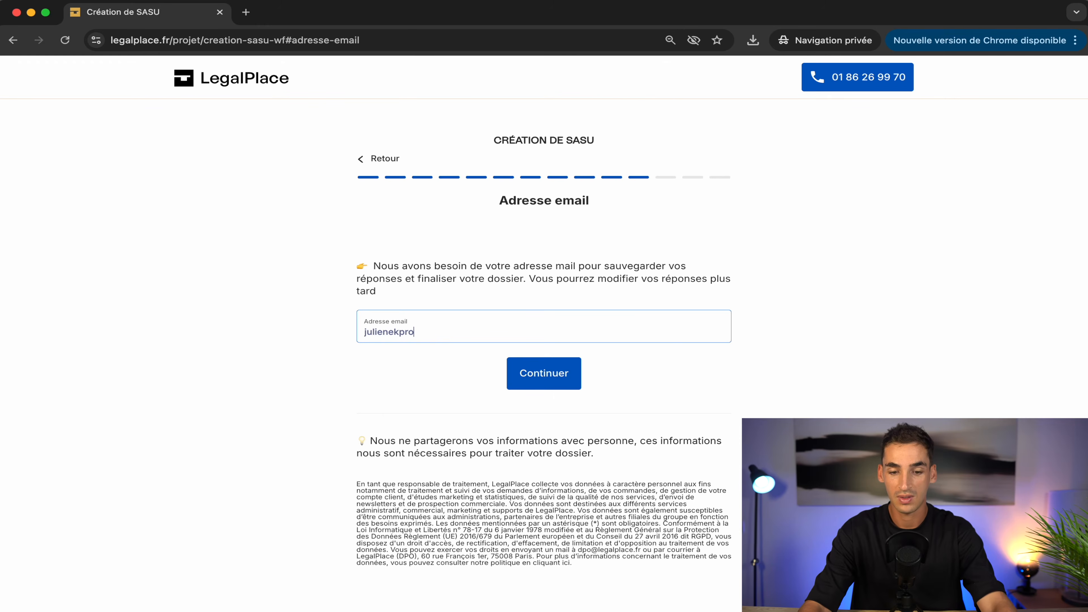
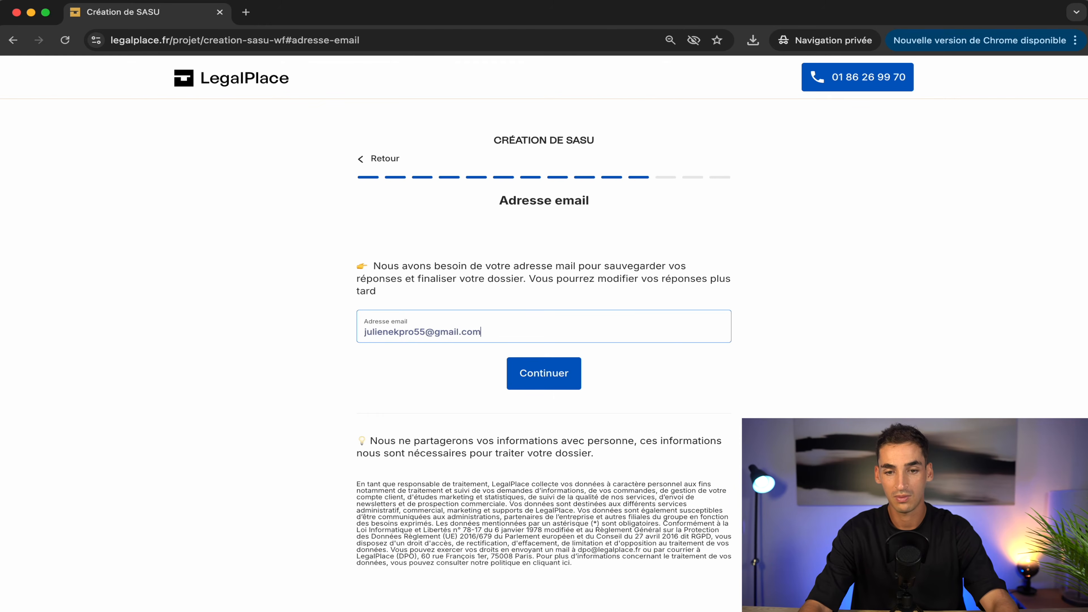
key(Return)
click(409, 317)
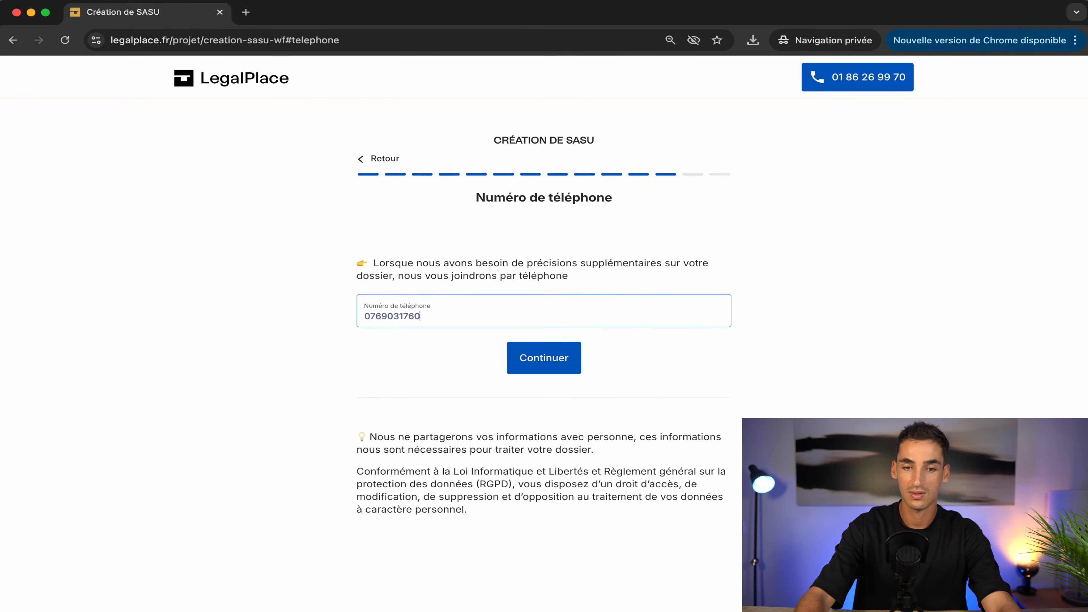
key(Return)
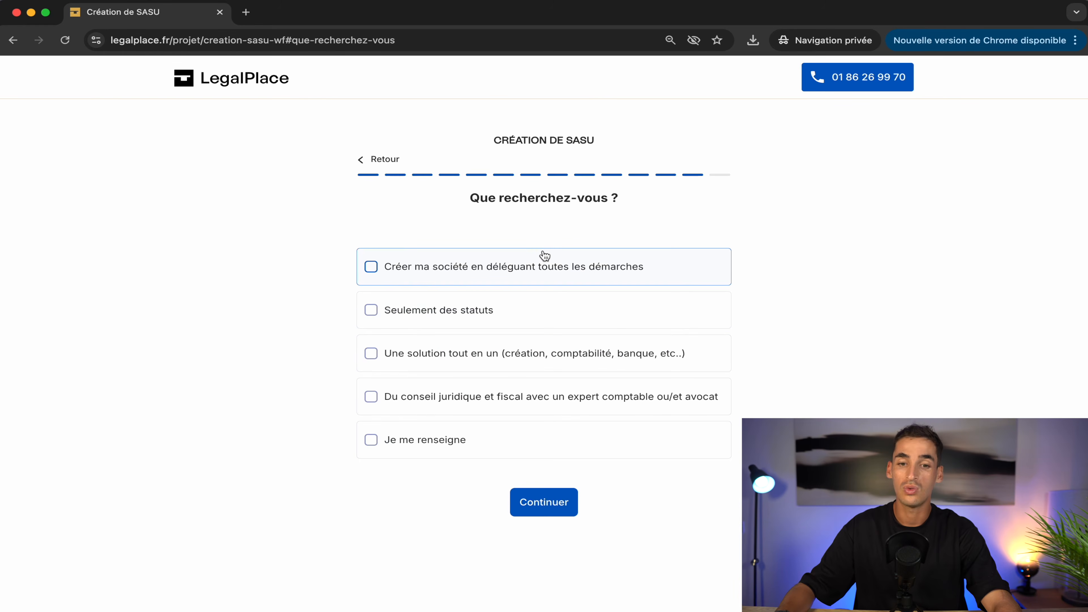
Step: Select 'Créer ma société en déléguant toutes les démarches' and confirm the choice
click(550, 265)
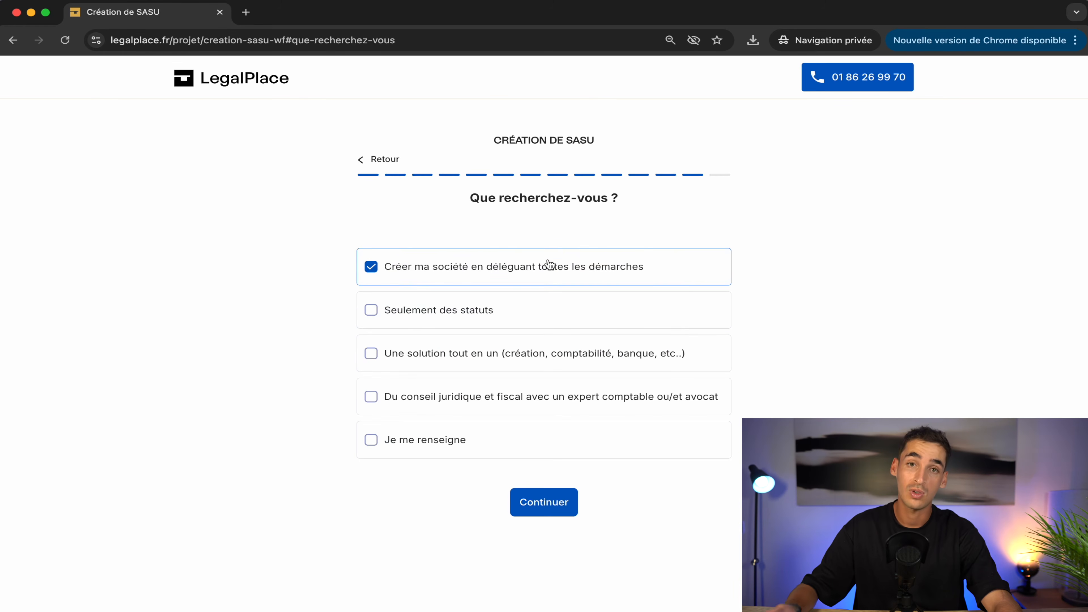
click(540, 514)
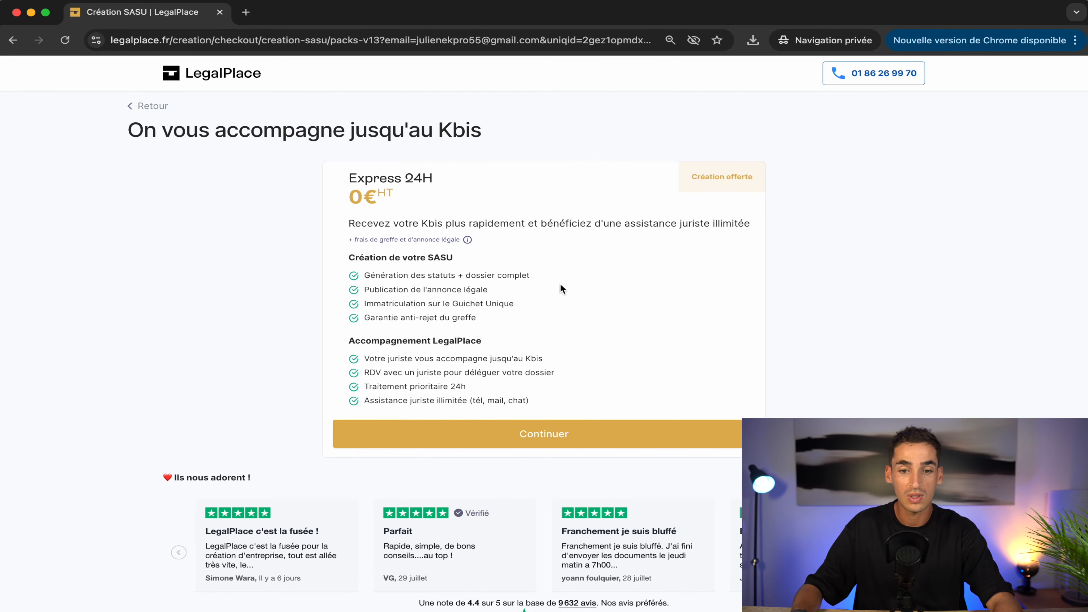
Step: Highlight the anti-rejection guarantee and lawyer appointment lines, then accept the free Express 24H pack
triple_click(426, 317)
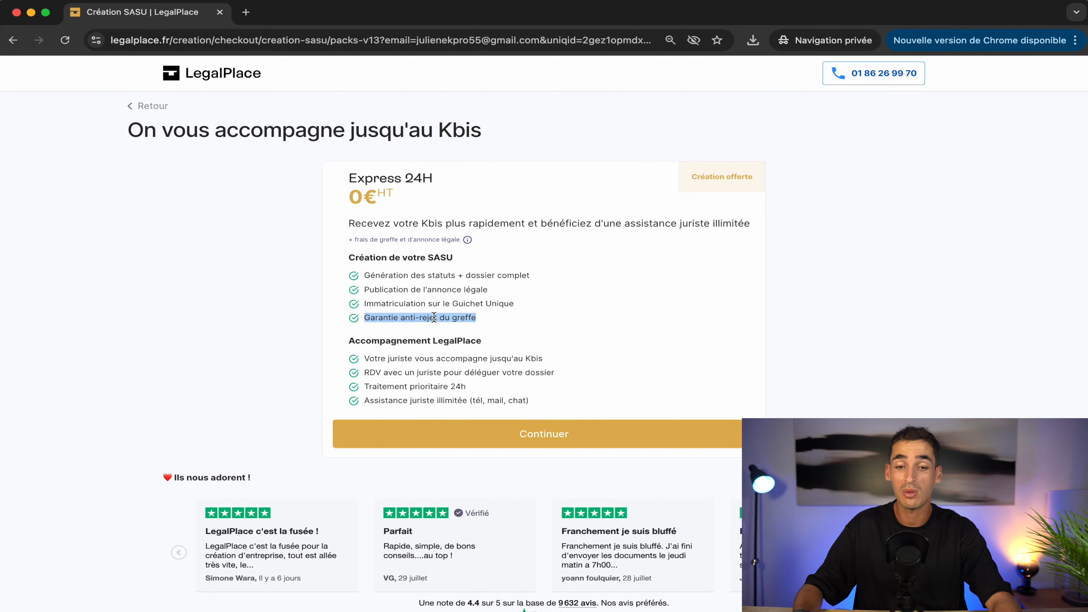
click(497, 324)
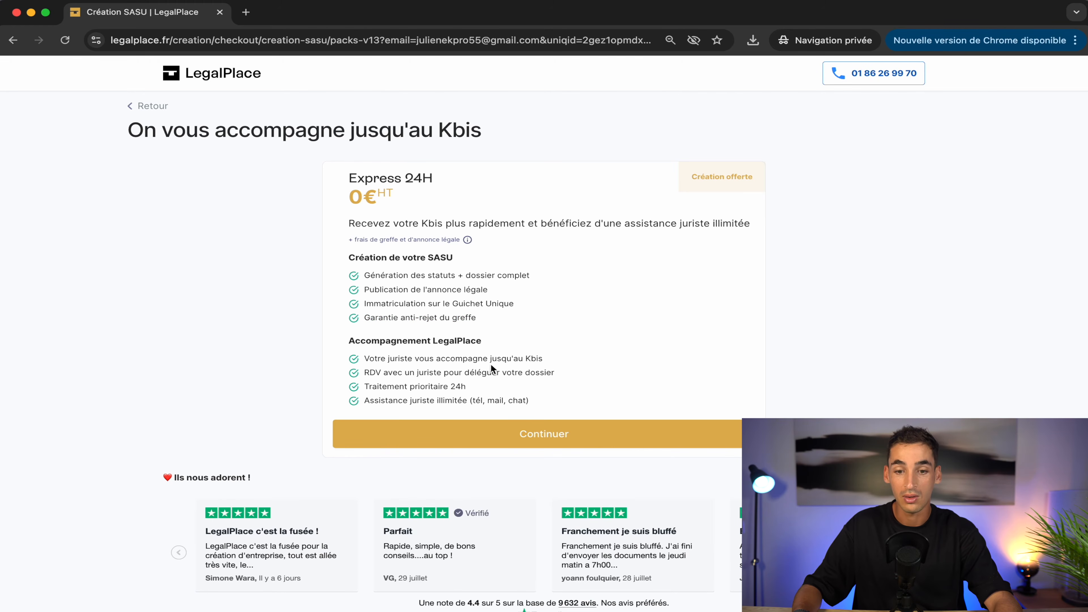
triple_click(426, 372)
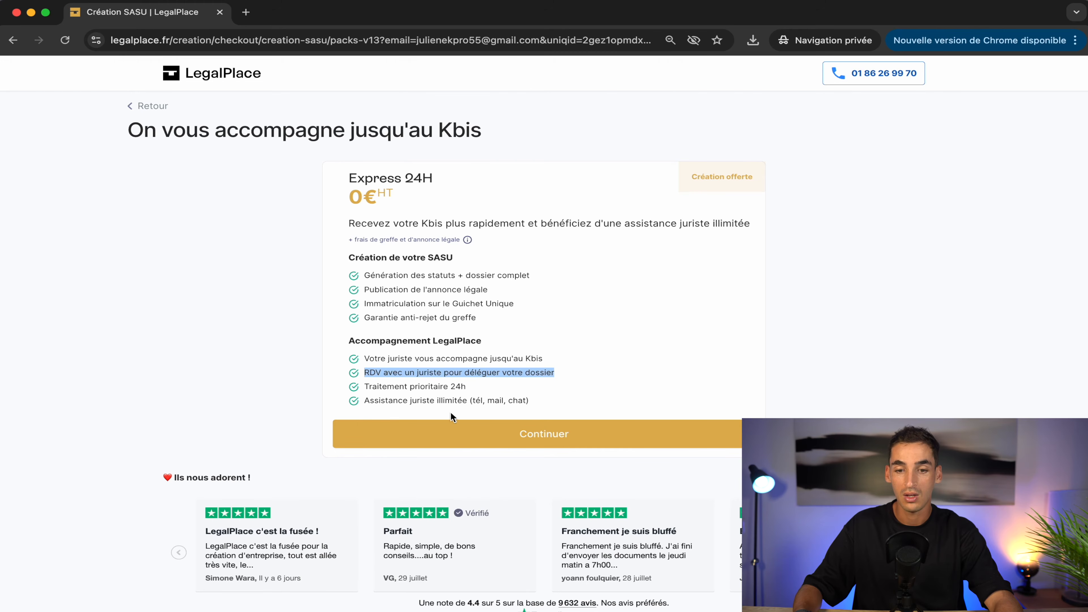
click(543, 437)
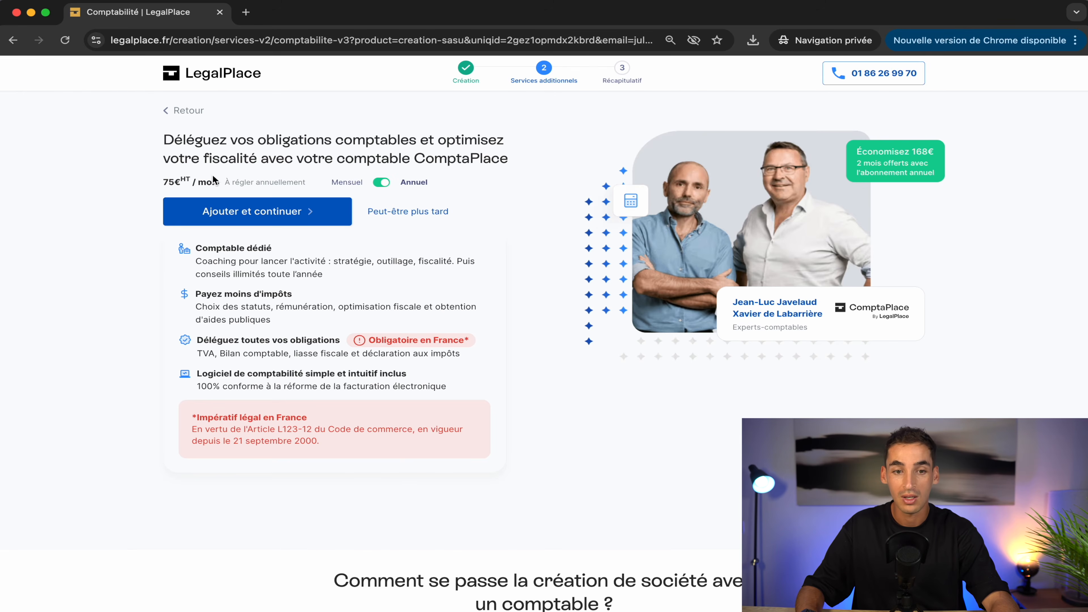
Step: Compare monthly and annual ComptaPlace pricing, keep Mensuel, and add the accounting service
click(384, 183)
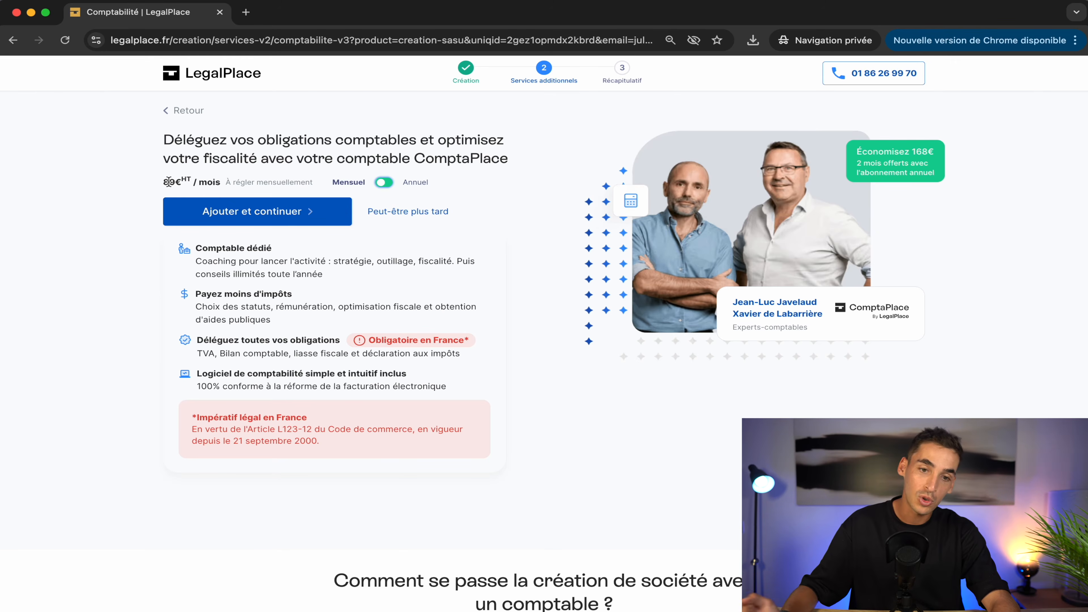
click(387, 184)
click(382, 184)
click(247, 217)
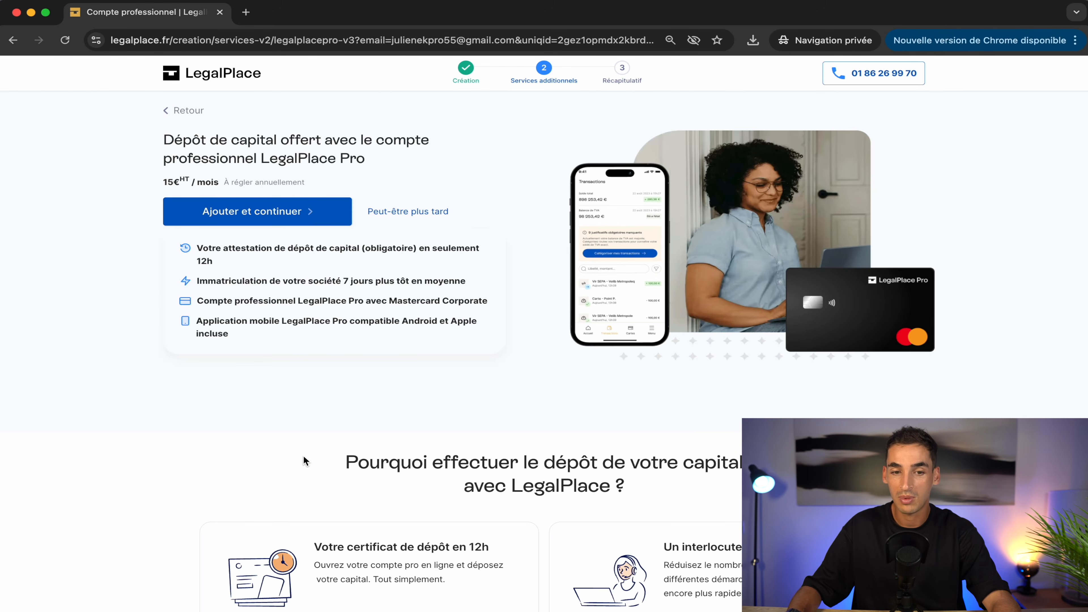
scroll(376, 378, down, 10)
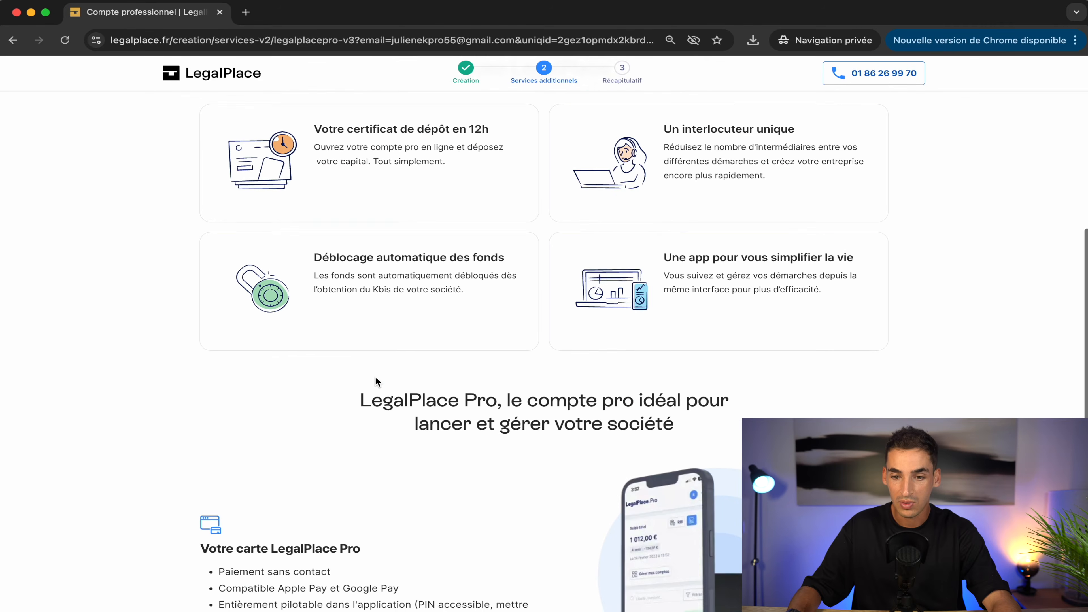
scroll(376, 381, down, 5)
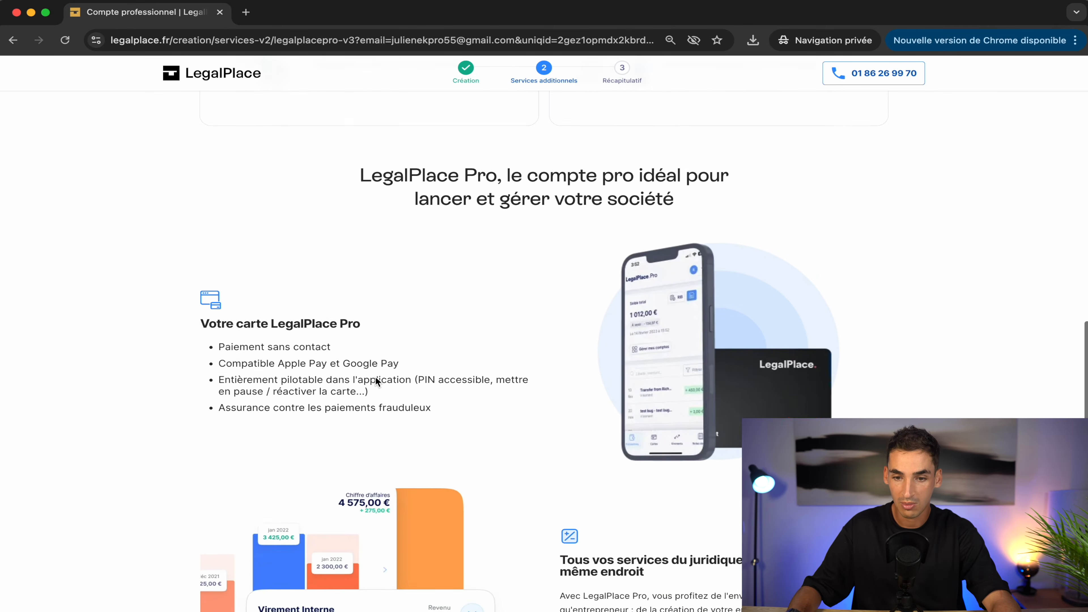
scroll(377, 381, down, 2)
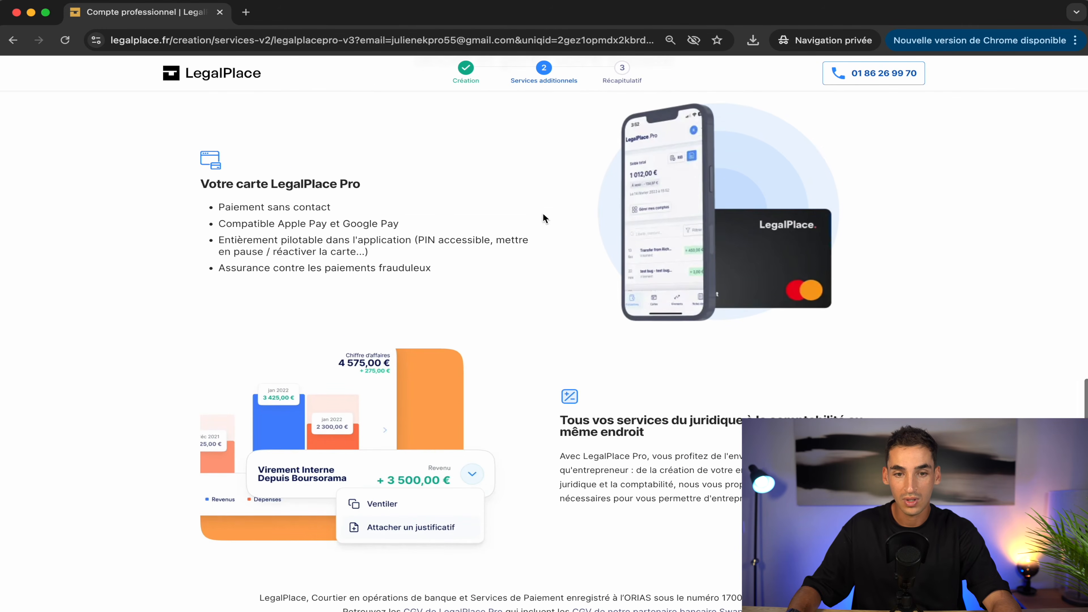
scroll(584, 295, up, 11)
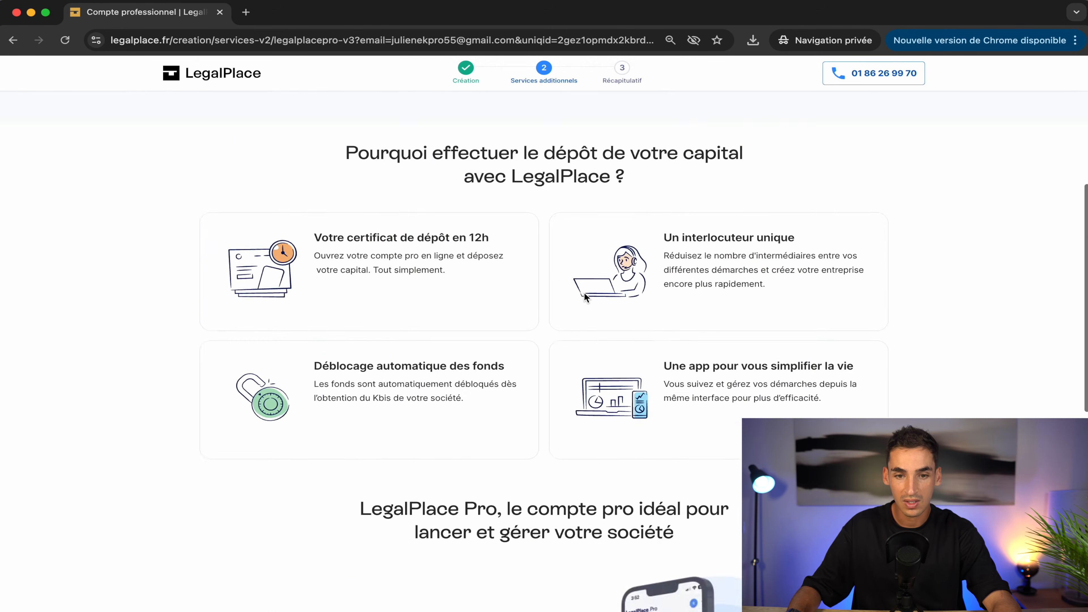
scroll(584, 296, up, 7)
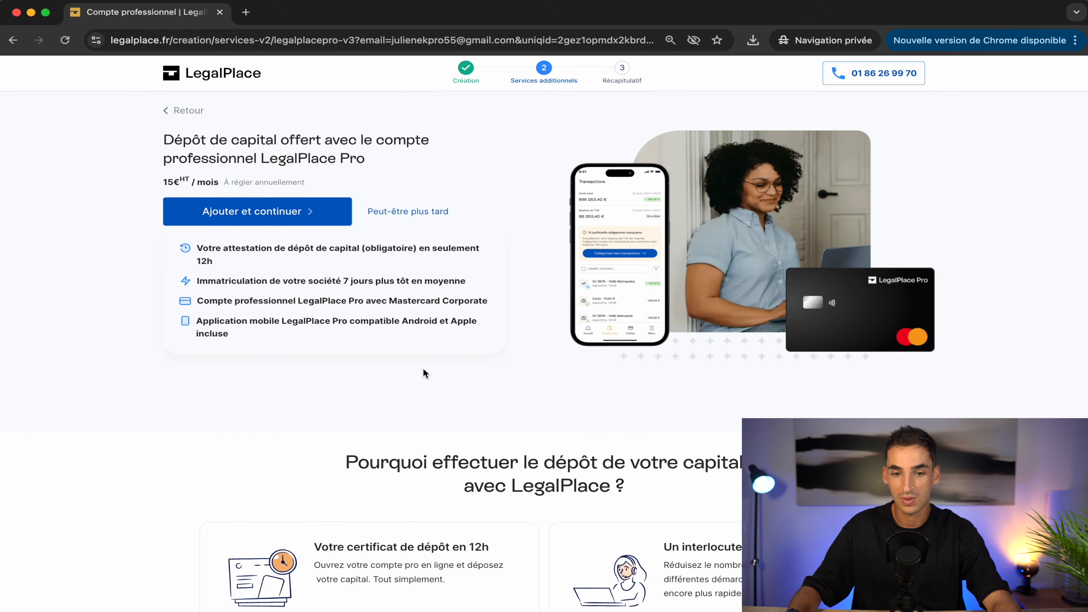
scroll(423, 368, down, 7)
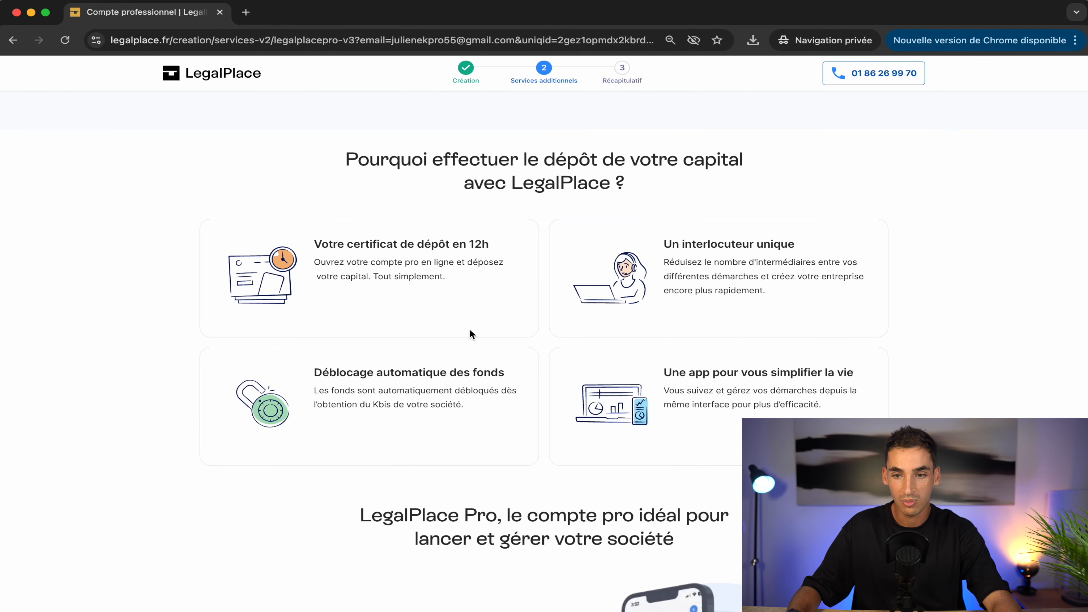
scroll(510, 427, down, 8)
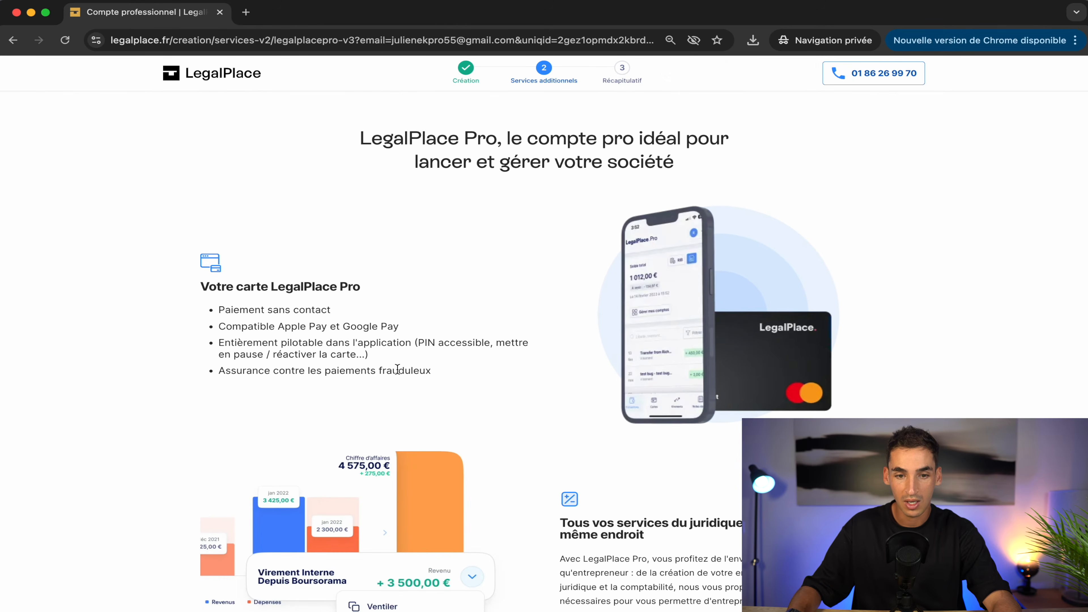
scroll(549, 434, down, 3)
scroll(549, 433, up, 15)
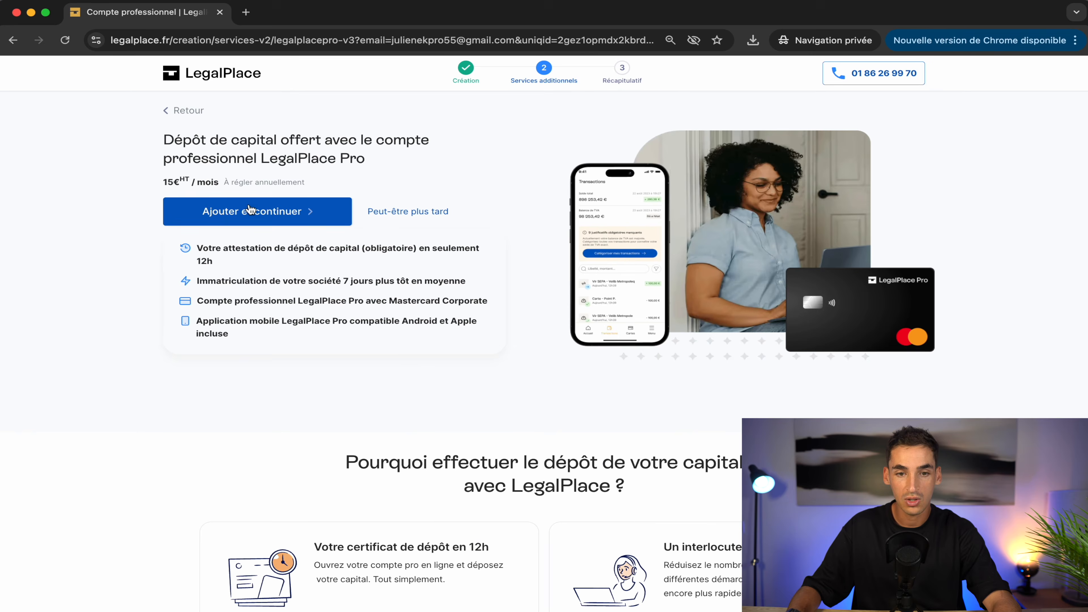
click(273, 216)
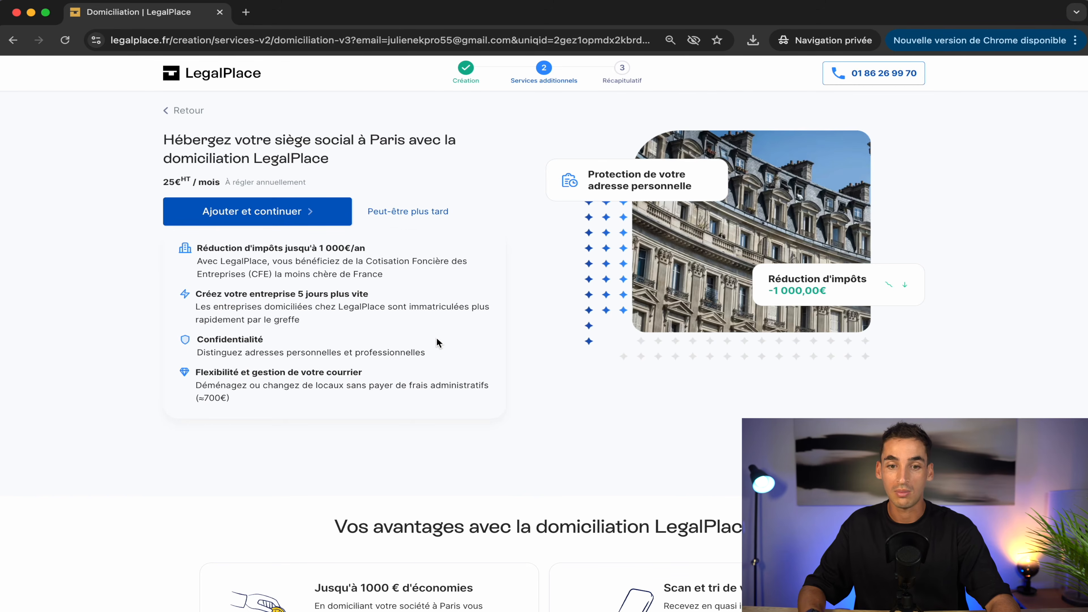
Step: Scroll down the capital deposit offer page
scroll(438, 339, down, 1)
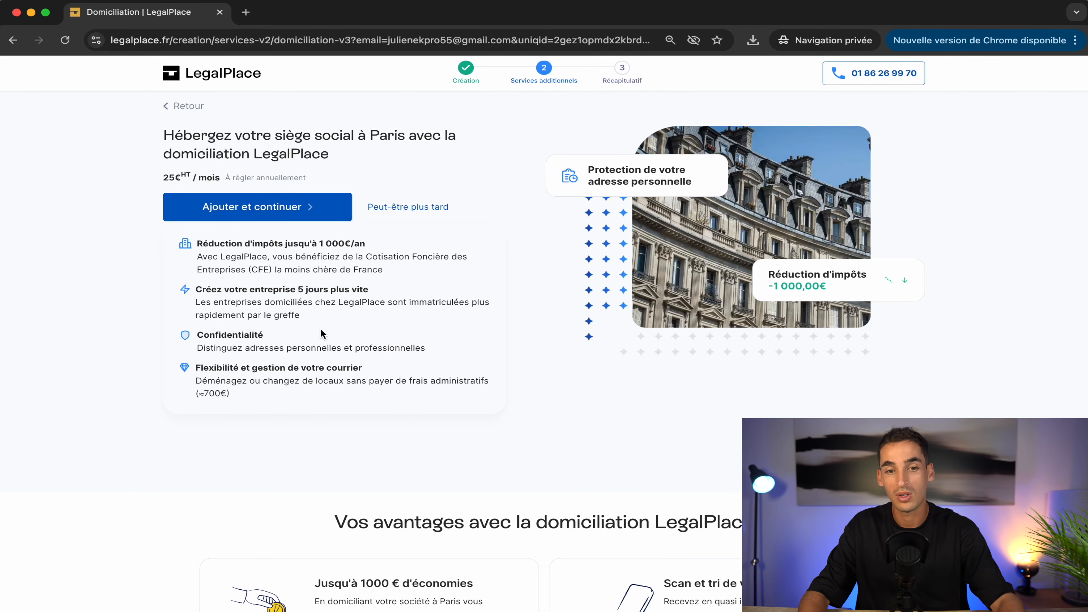
Step: Add Paris domiciliation to the order and decline the legal compliance offer
click(261, 208)
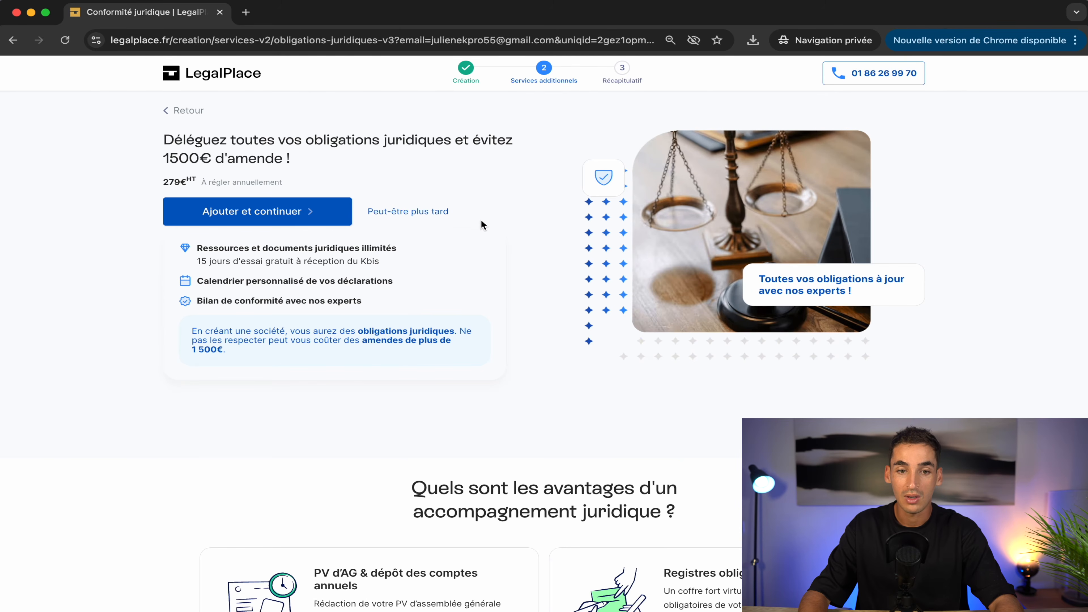
click(417, 214)
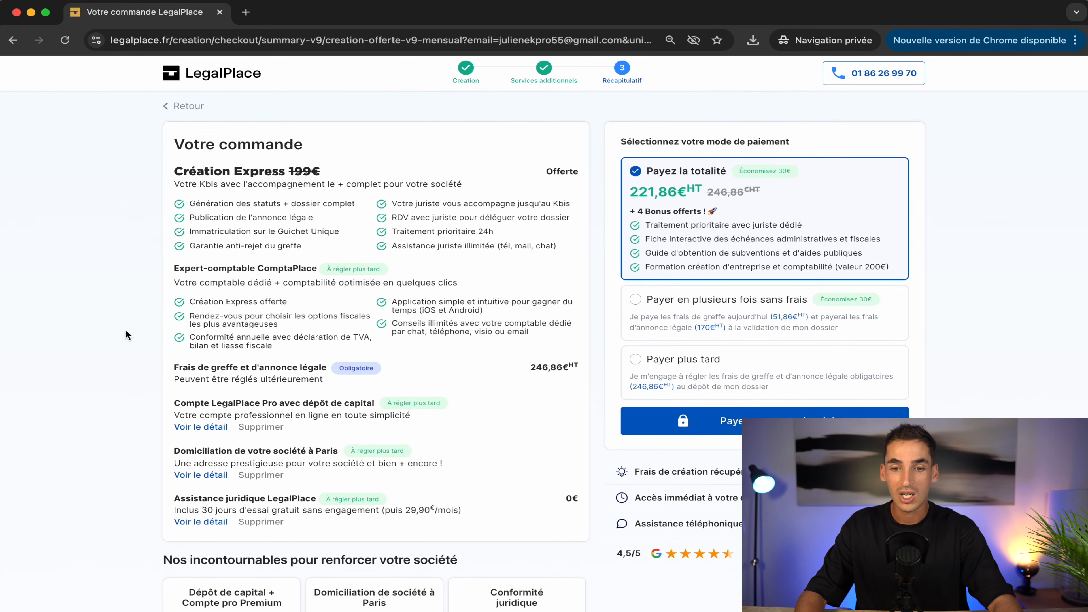
Step: Scroll through the Récapitulatif order summary to review the fees and payment options
scroll(125, 330, down, 2)
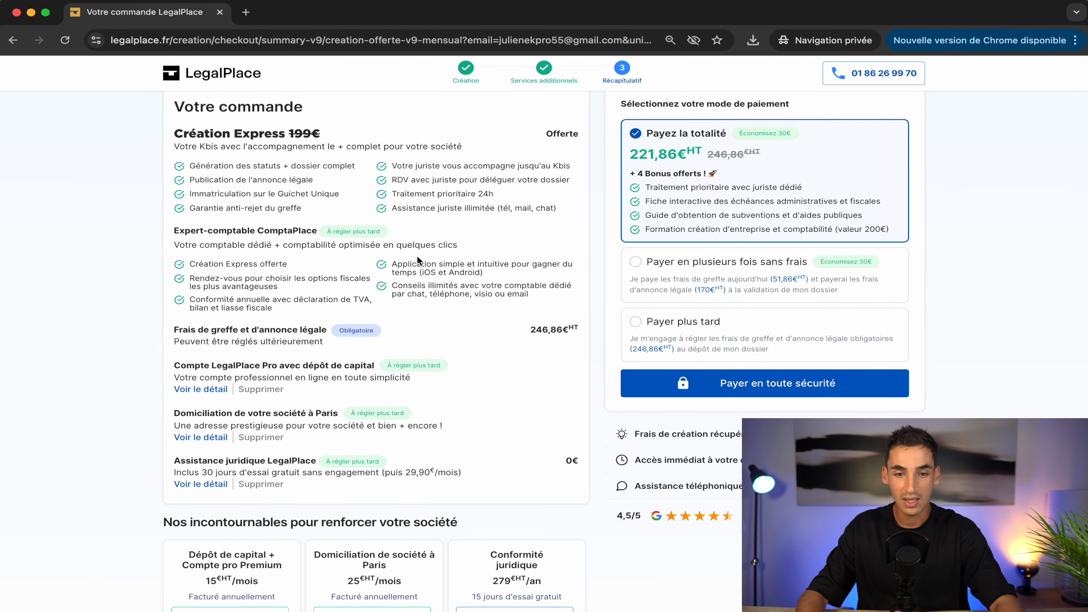
mouse_move(250, 333)
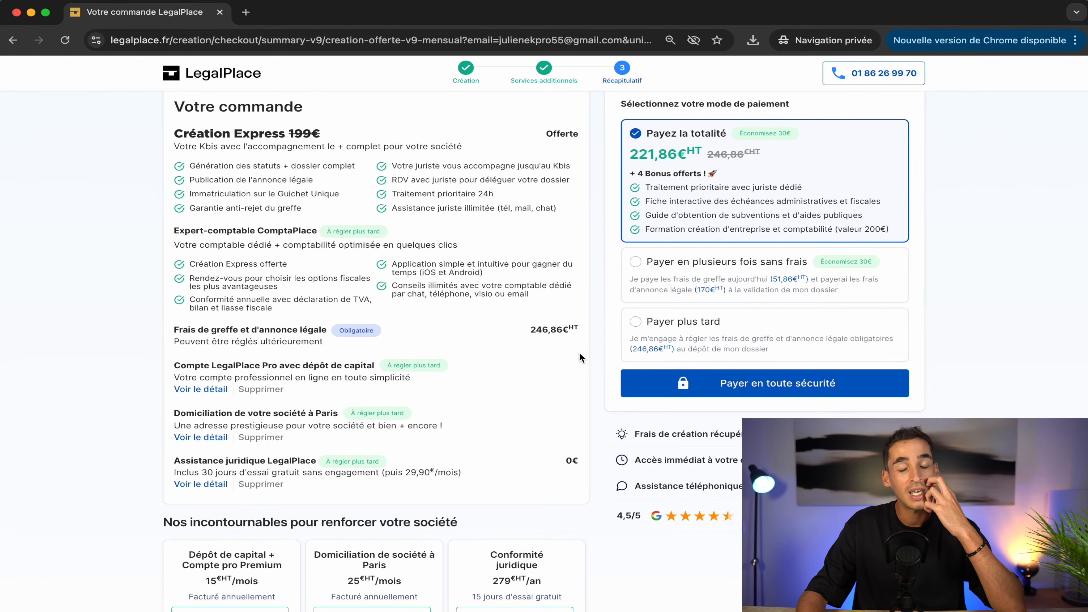
scroll(580, 353, up, 2)
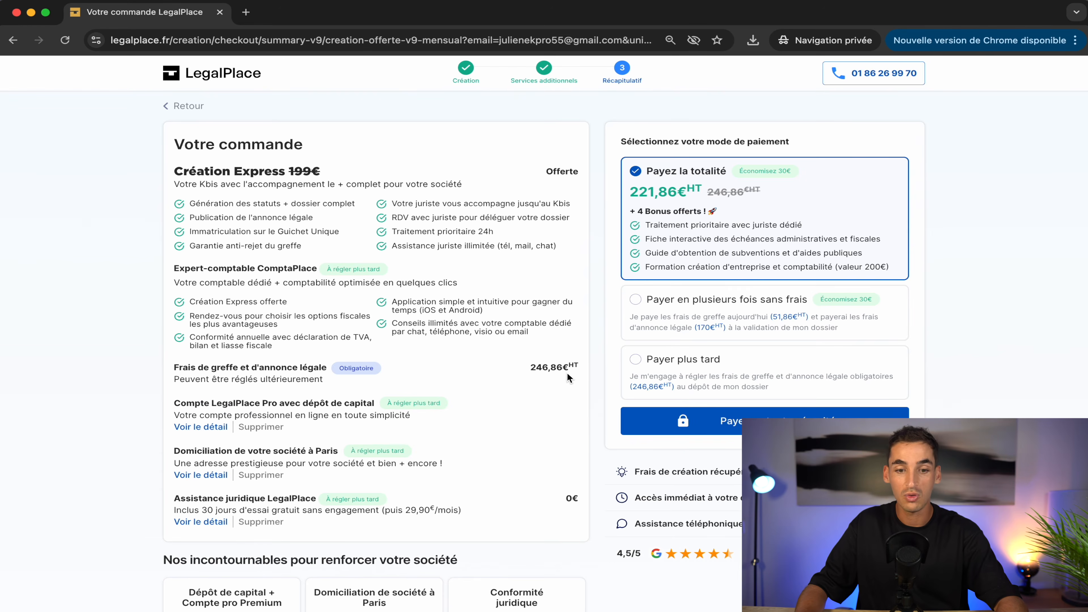
scroll(567, 373, down, 2)
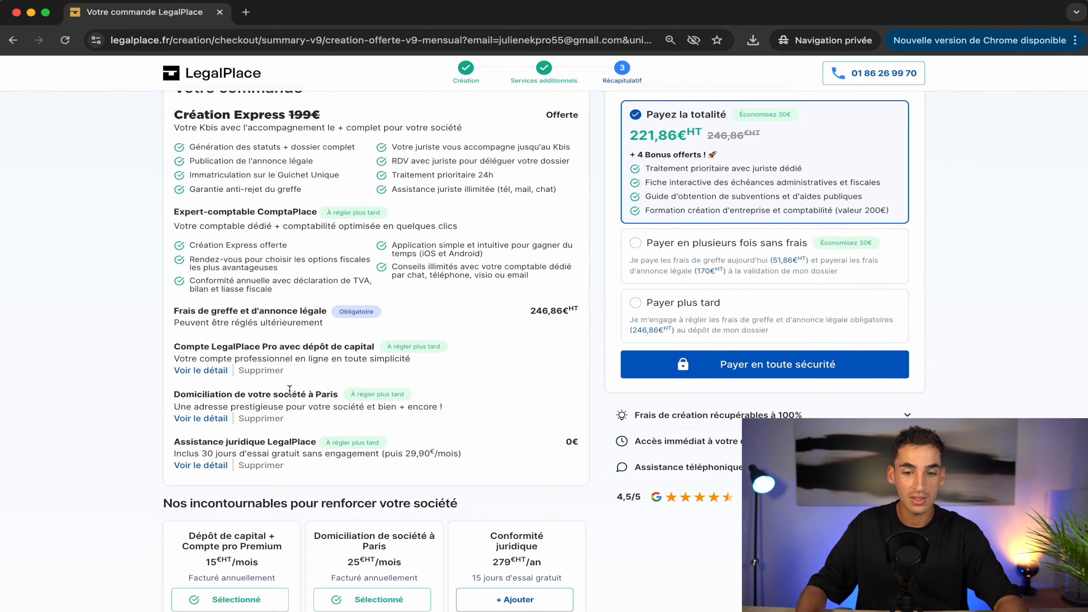
Step: Remove the Assistance juridique LegalPlace trial, keep full payment selected, and proceed to payment
click(266, 467)
scroll(468, 363, up, 2)
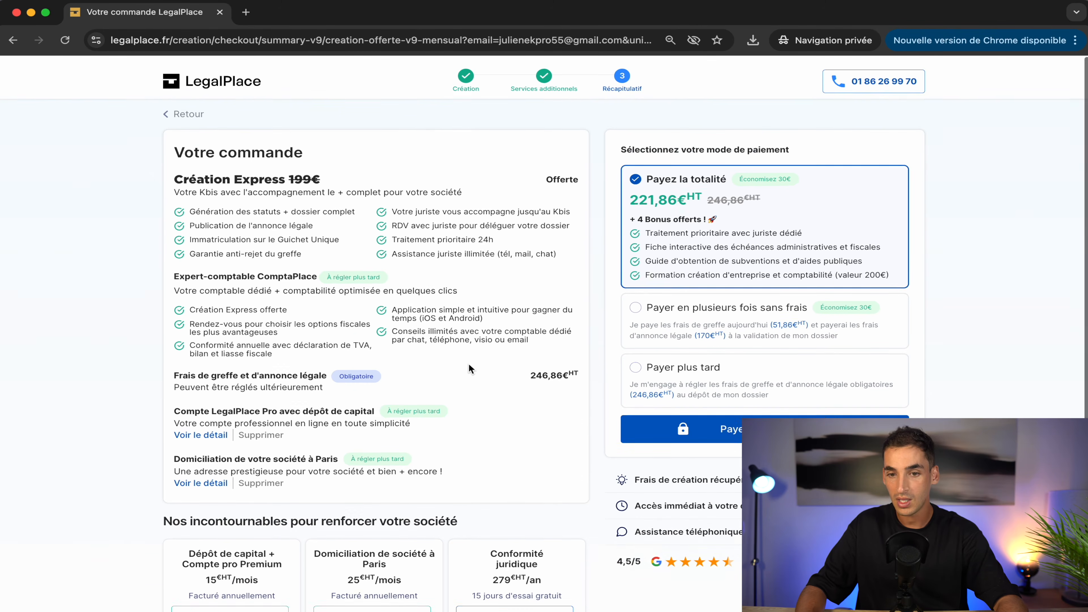
mouse_move(488, 371)
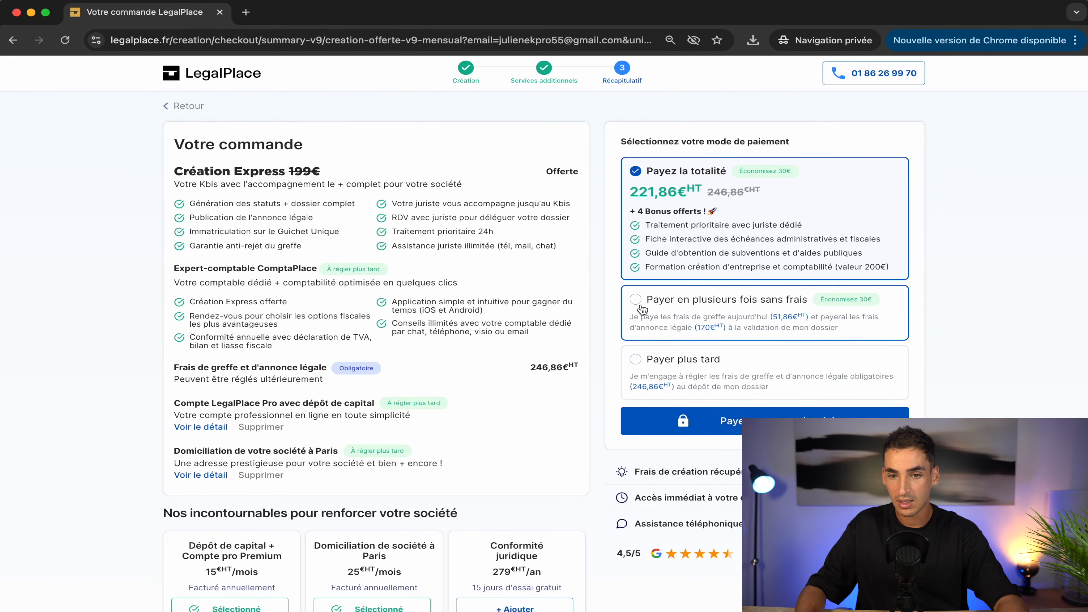
click(763, 374)
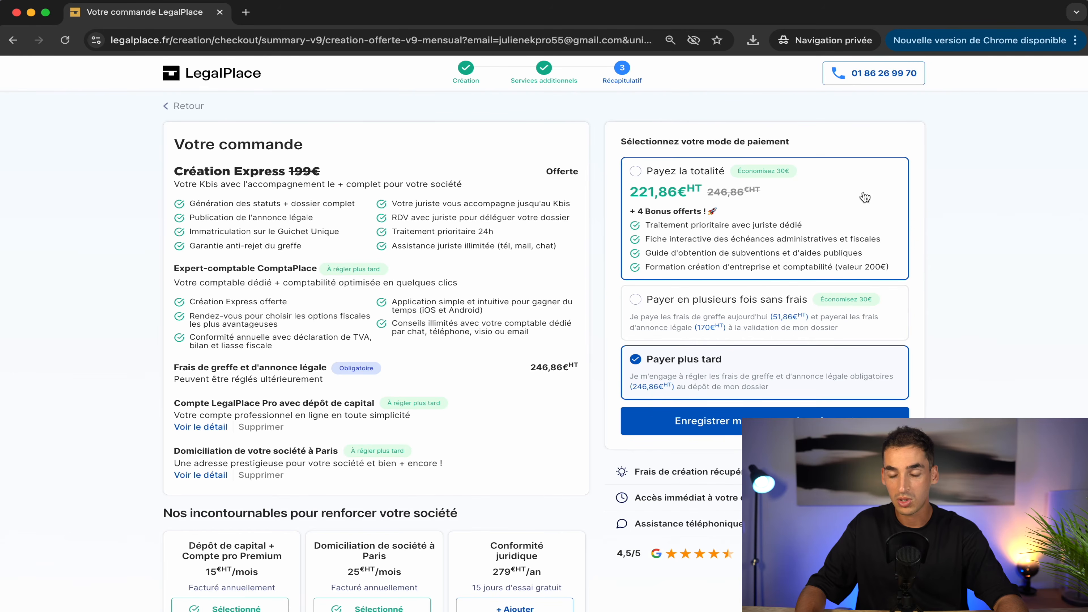
click(826, 205)
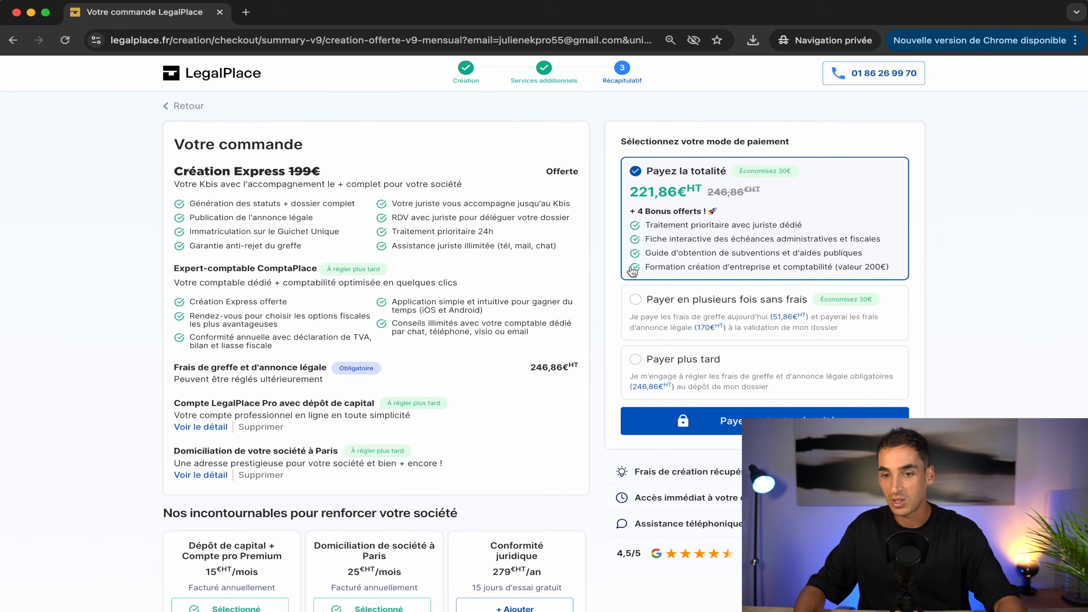
click(767, 424)
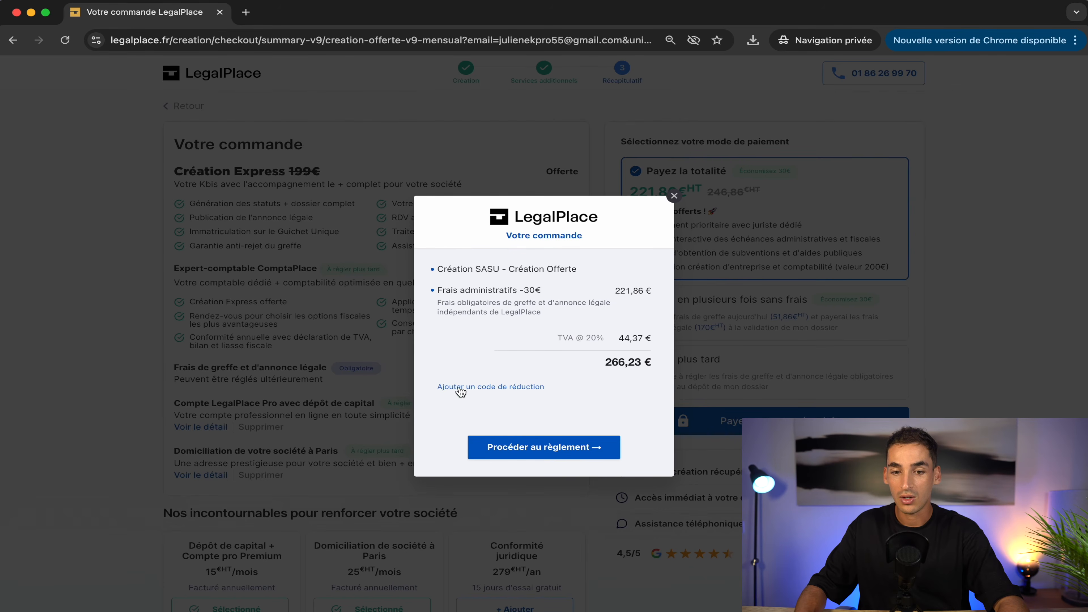
Step: Try a discount code, then pay the 266,23 € order by credit card
click(445, 388)
text(JULIENEK)
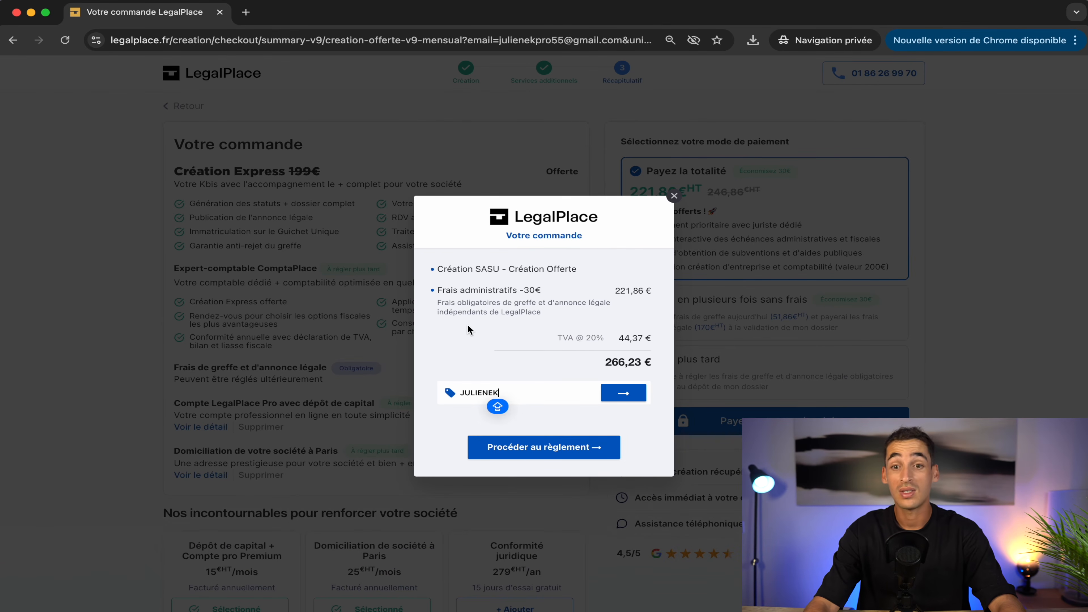
click(608, 399)
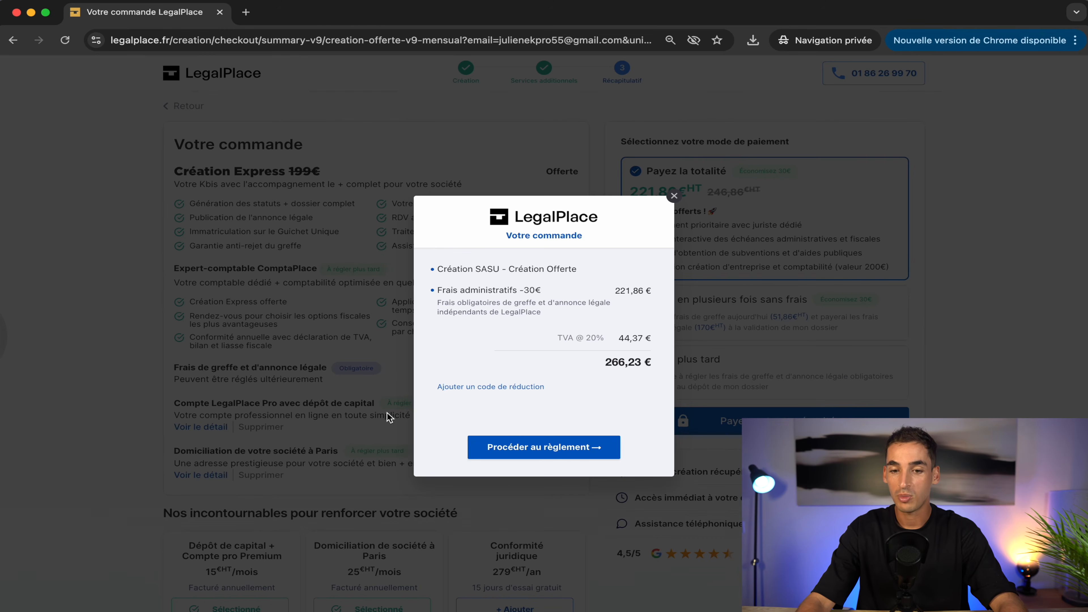
click(568, 452)
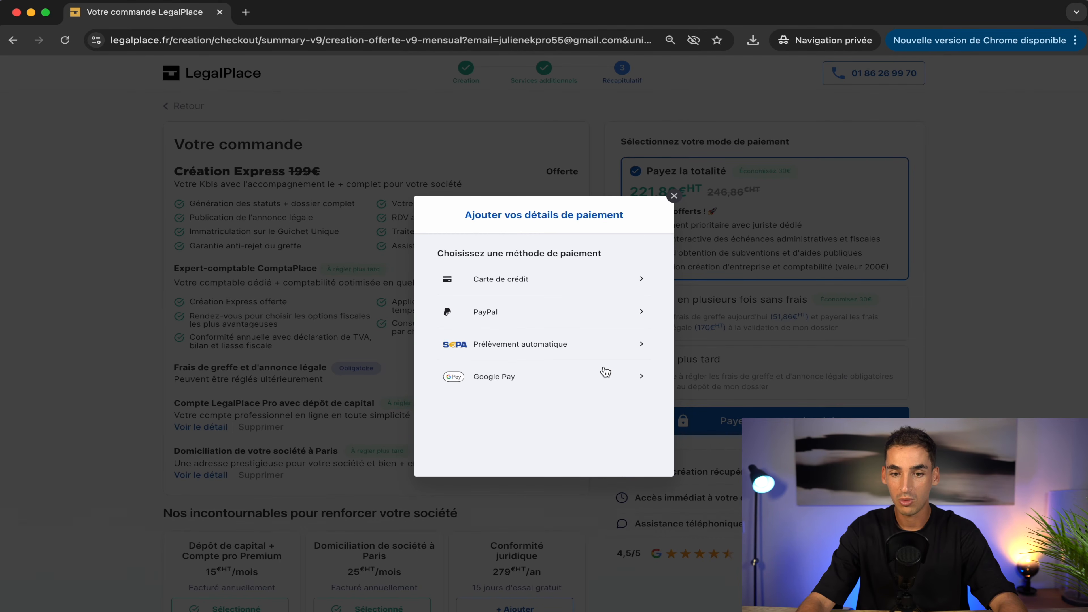
click(527, 280)
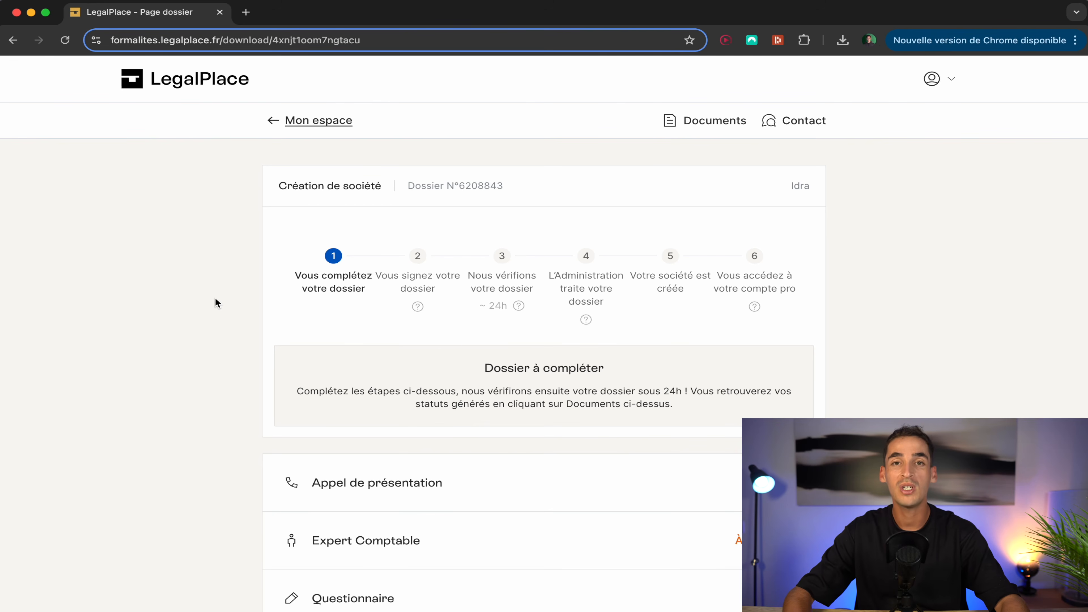
Step: Expand the Appel de présentation and Expert Comptable tasks on the dossier page
scroll(215, 302, down, 3)
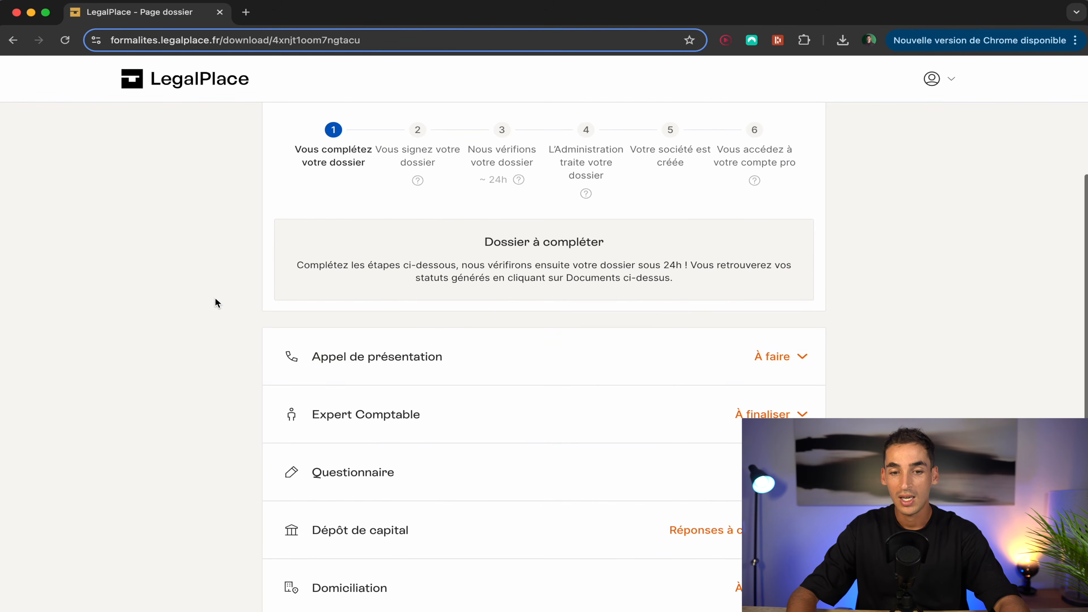
click(474, 362)
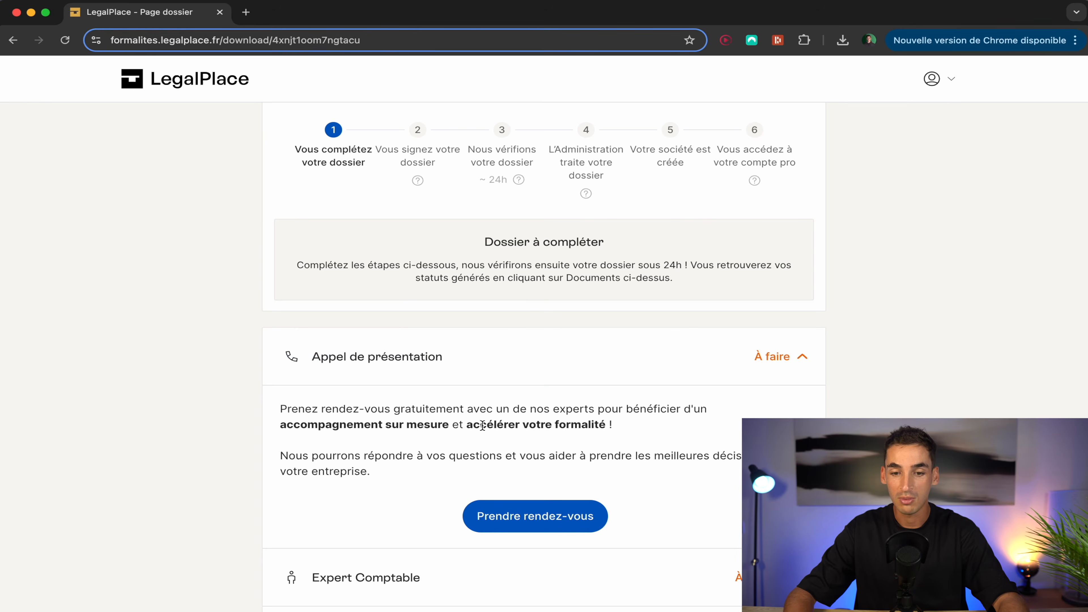
scroll(482, 426, down, 5)
click(627, 352)
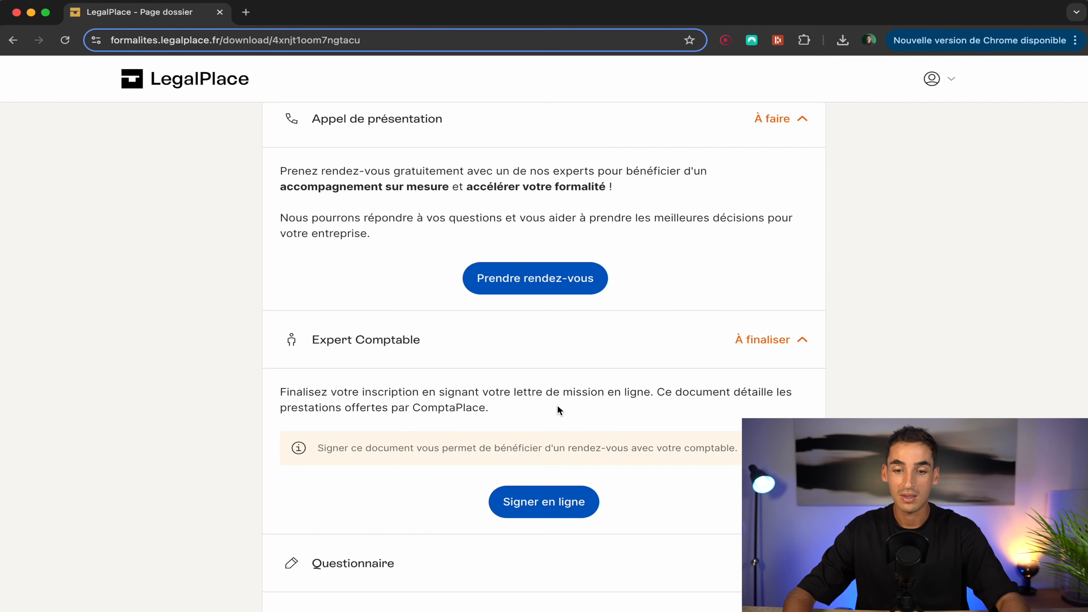
Step: Expand the Questionnaire task and request 'Reprendre mon questionnaire'
scroll(444, 492, down, 3)
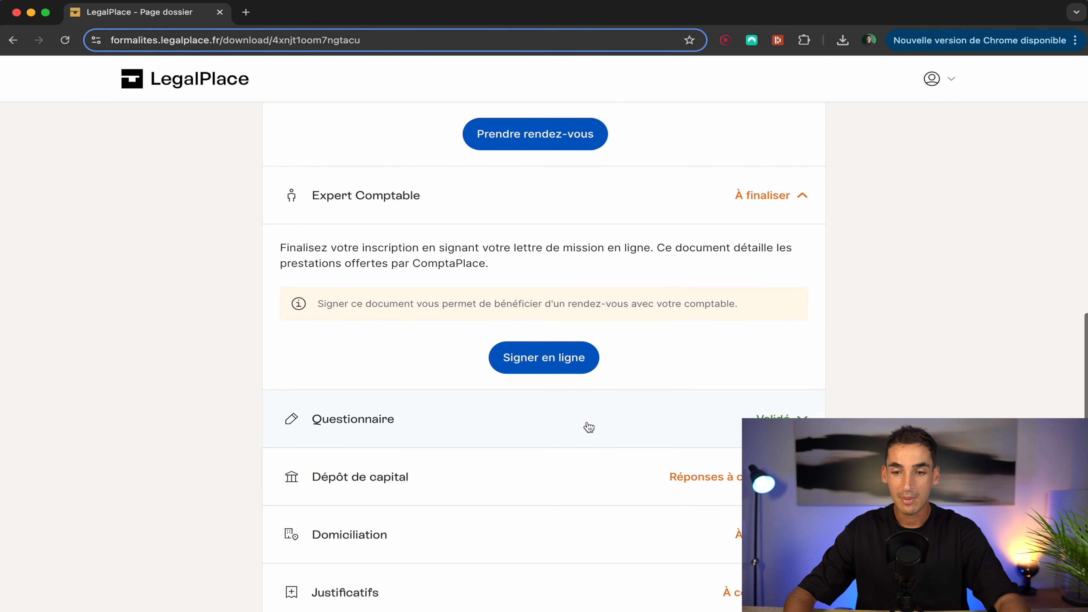
click(601, 429)
scroll(515, 364, down, 3)
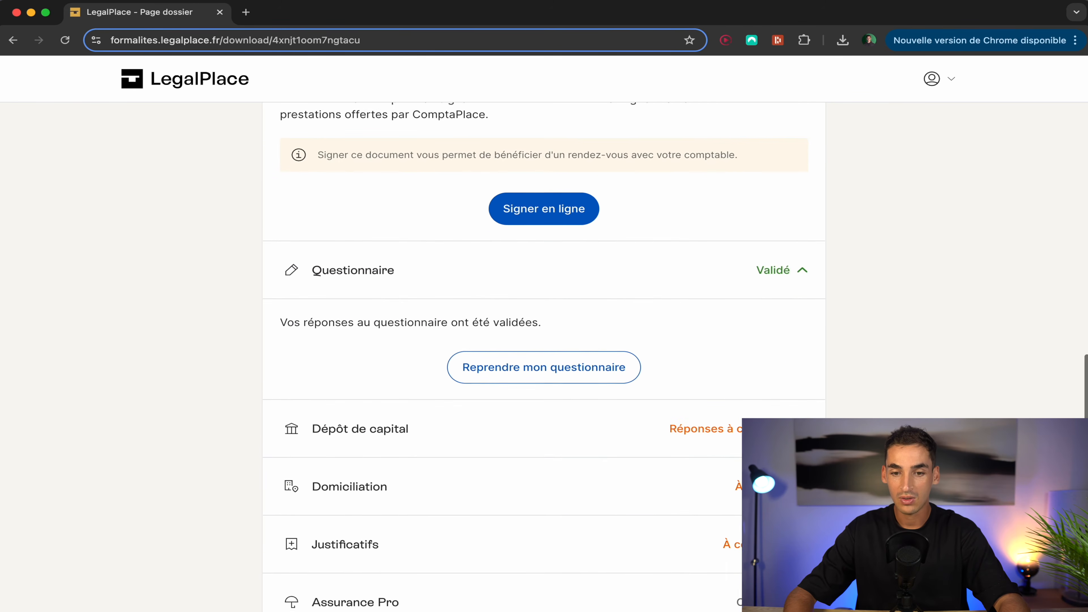
click(515, 364)
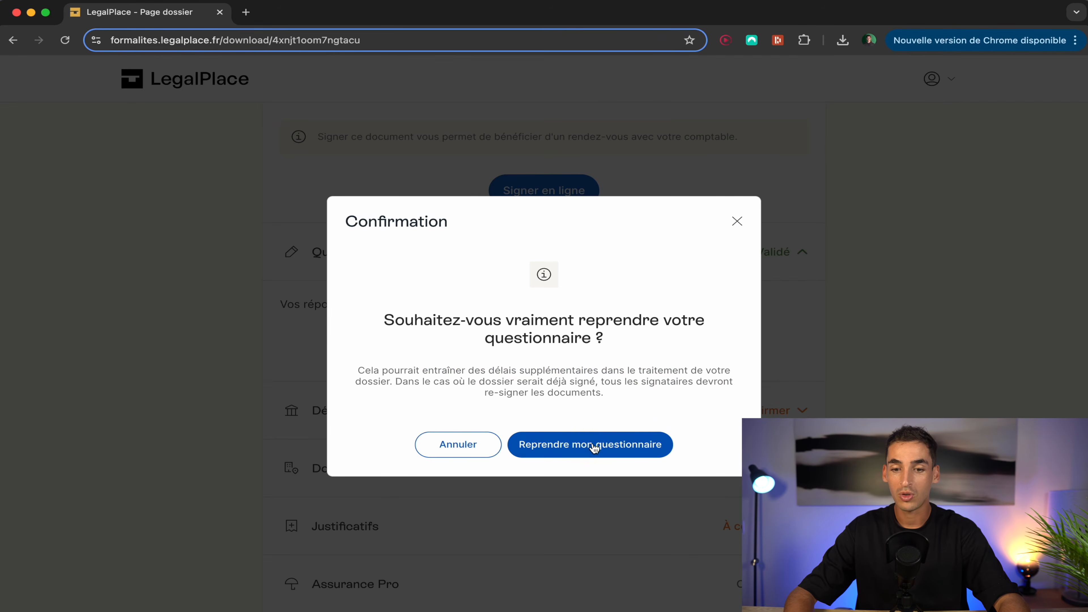
Step: Confirm reopening, keep the ComptaPlace accounting option, and advance to the Idra company name step
click(564, 451)
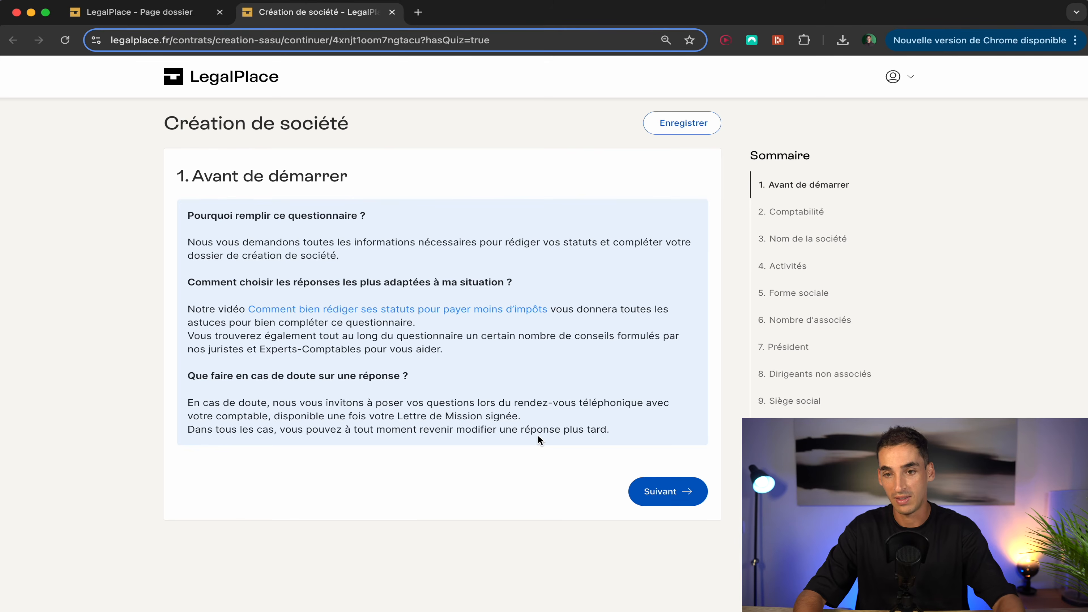
click(666, 496)
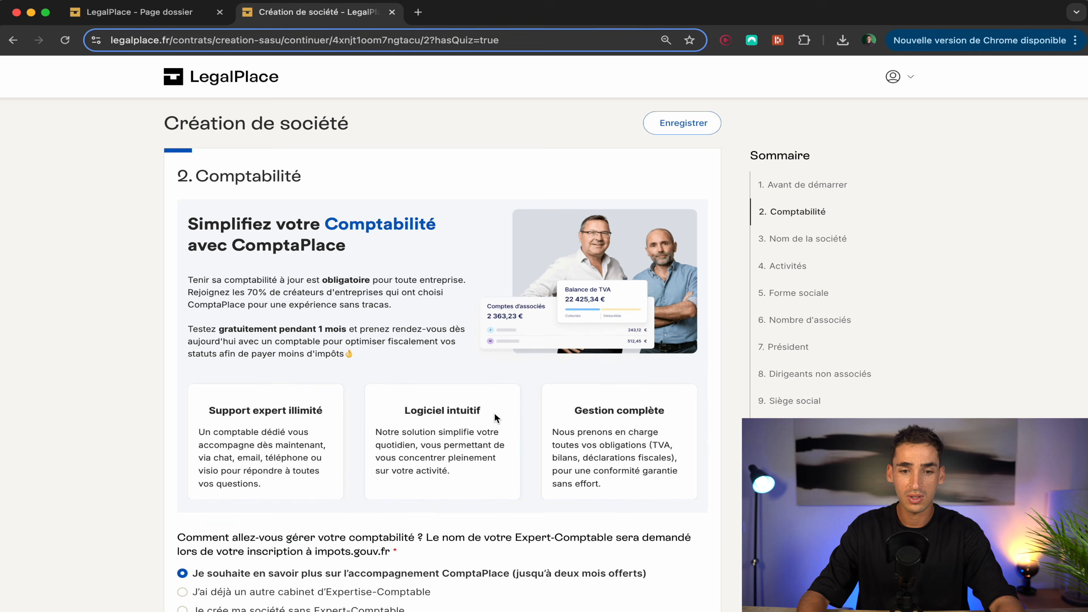
scroll(603, 404, down, 5)
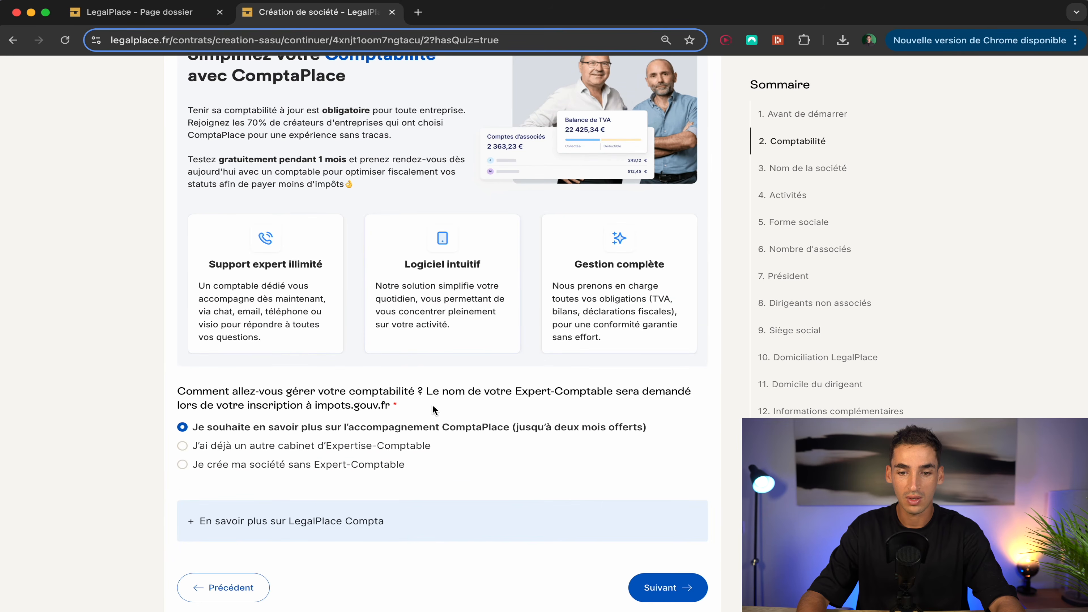
click(669, 587)
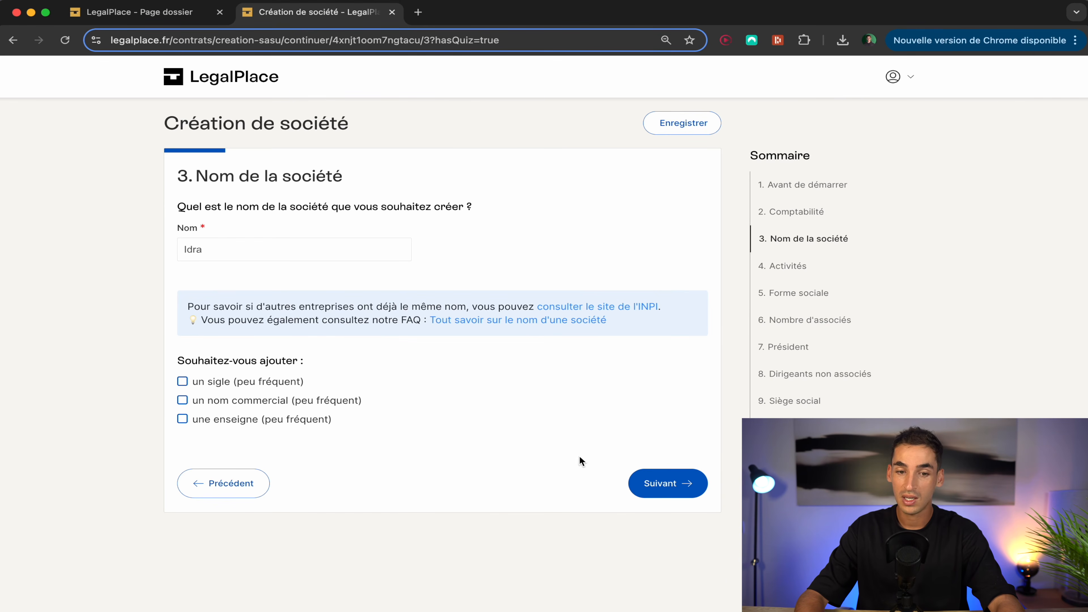
Step: Go to the Activités step and inspect the Marketing digital default description
click(667, 490)
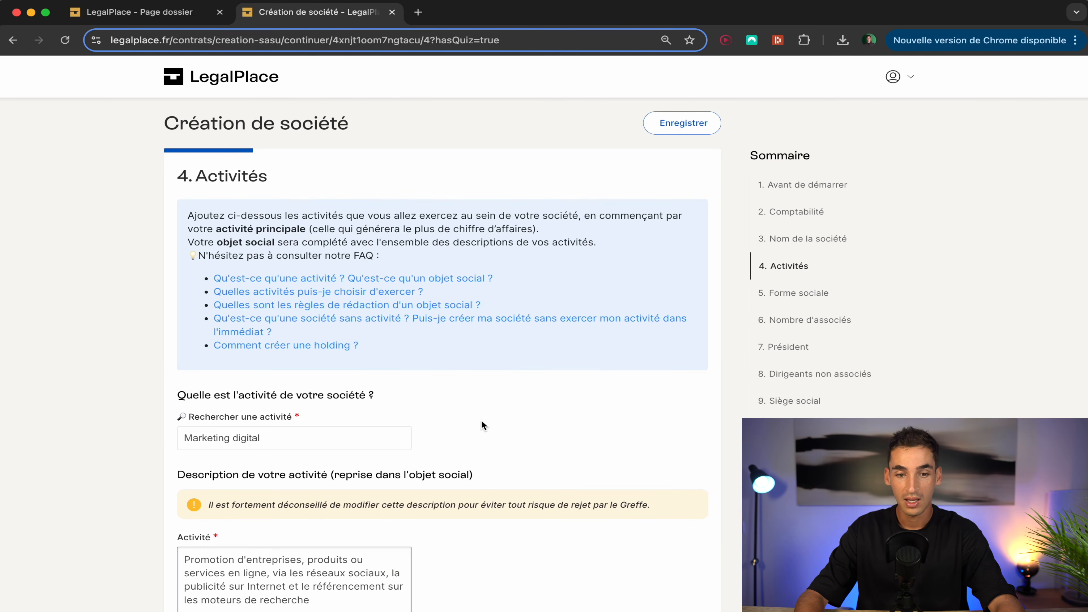
scroll(597, 375, down, 3)
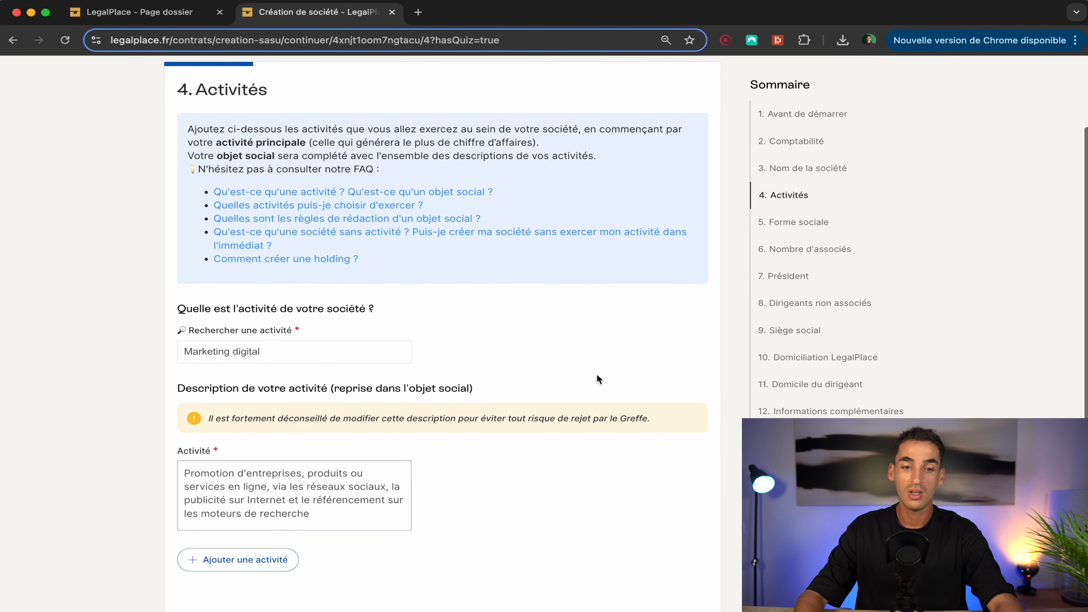
click(255, 355)
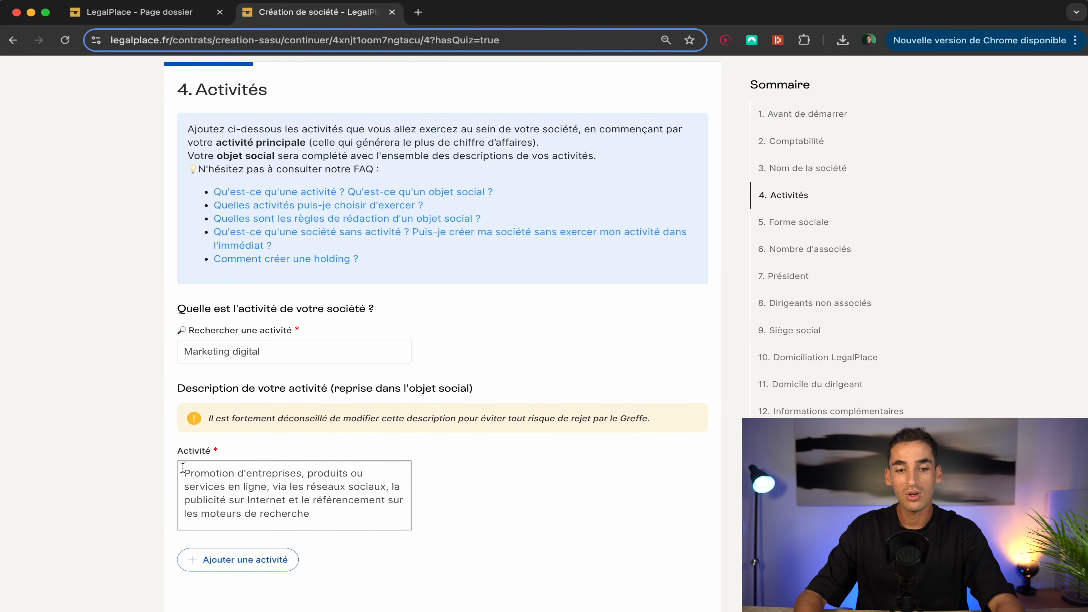
drag(184, 473, 340, 519)
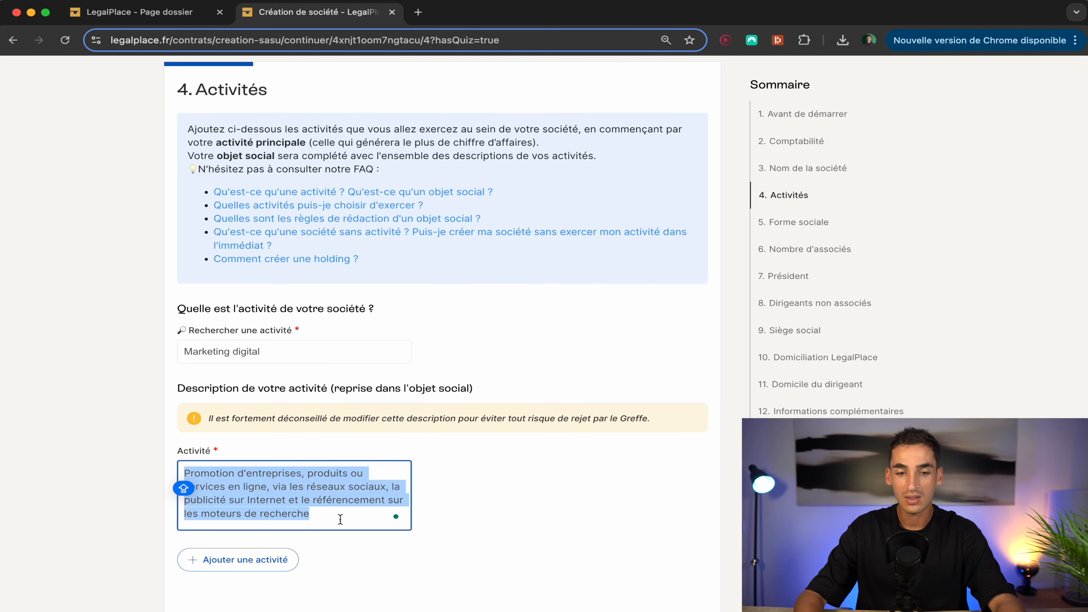
click(340, 518)
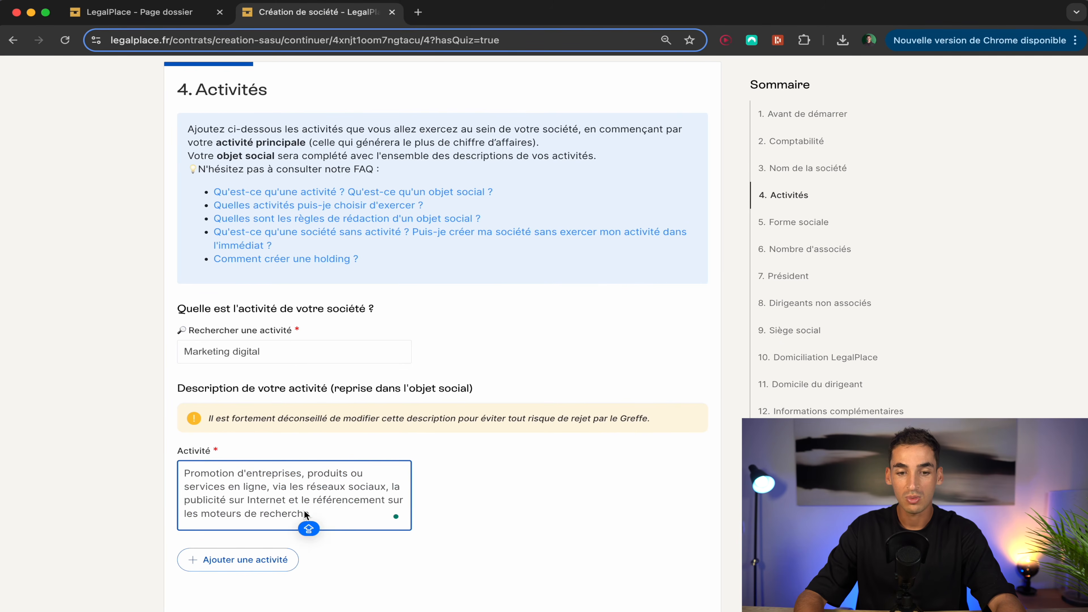
click(526, 483)
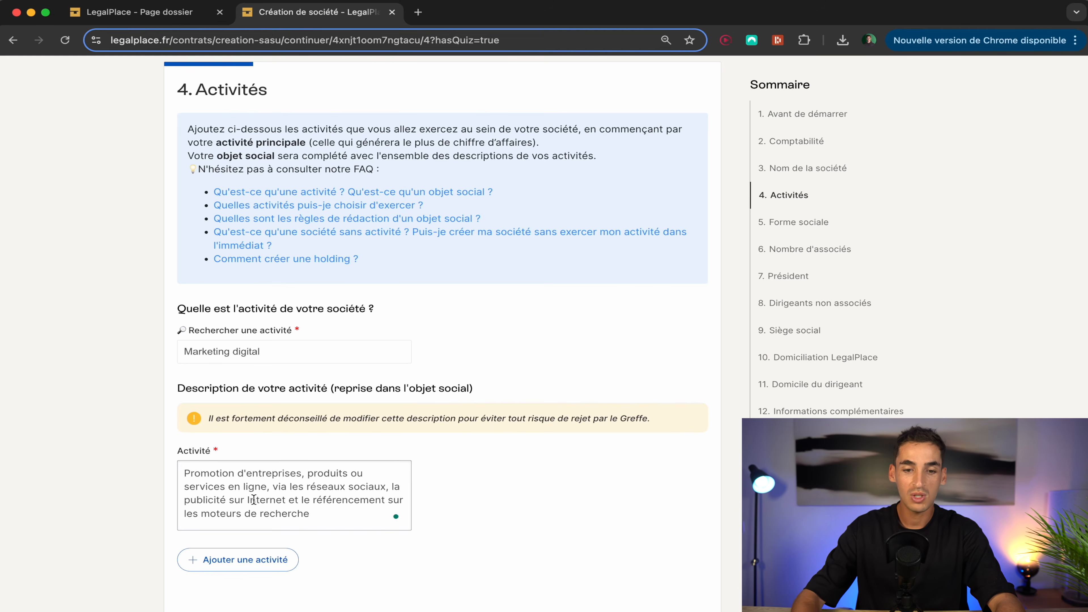
Step: Delete the activity description, restore it with undo, and continue to Forme sociale
drag(309, 514, 182, 471)
key(BackSpace)
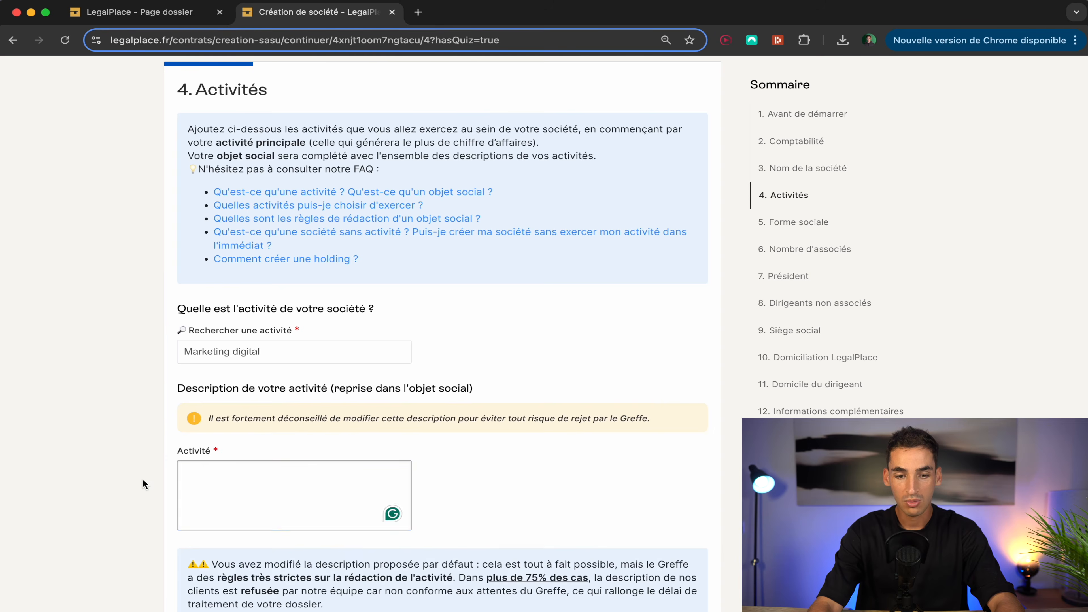
scroll(142, 479, down, 2)
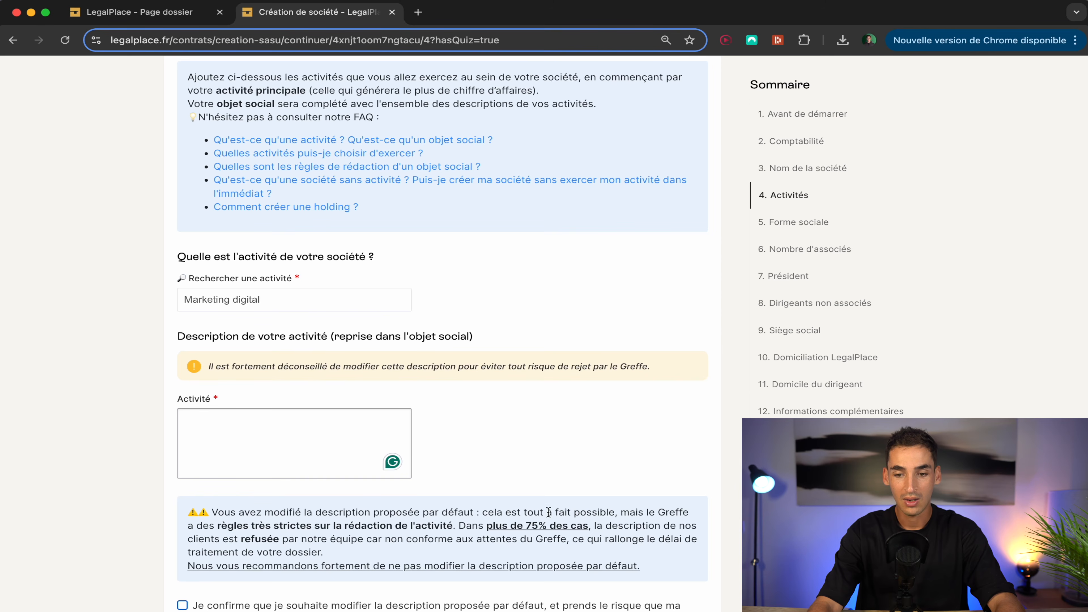
click(302, 439)
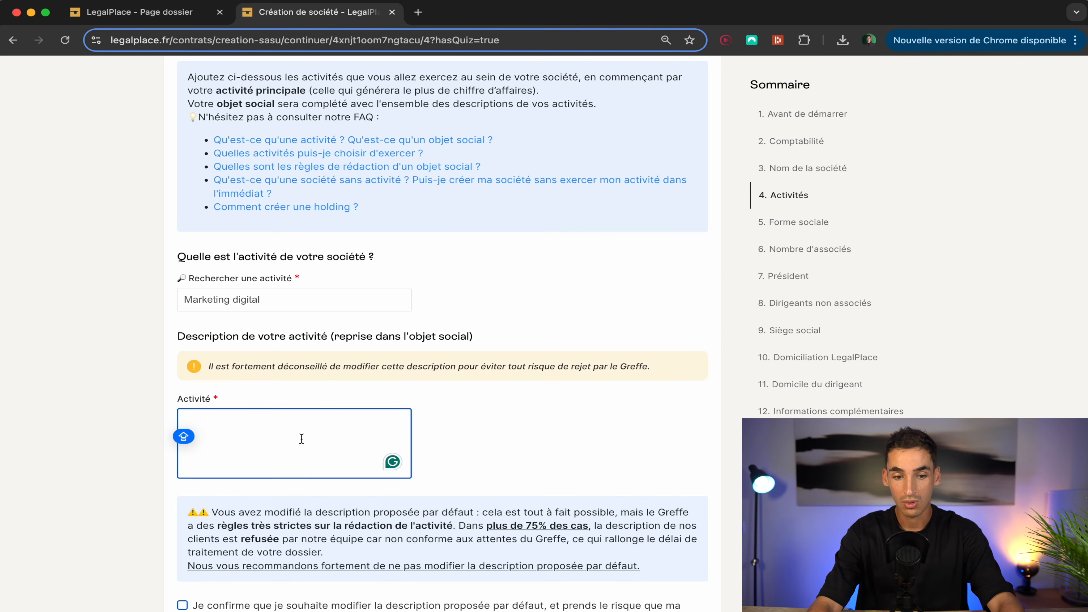
key(super+z)
click(519, 429)
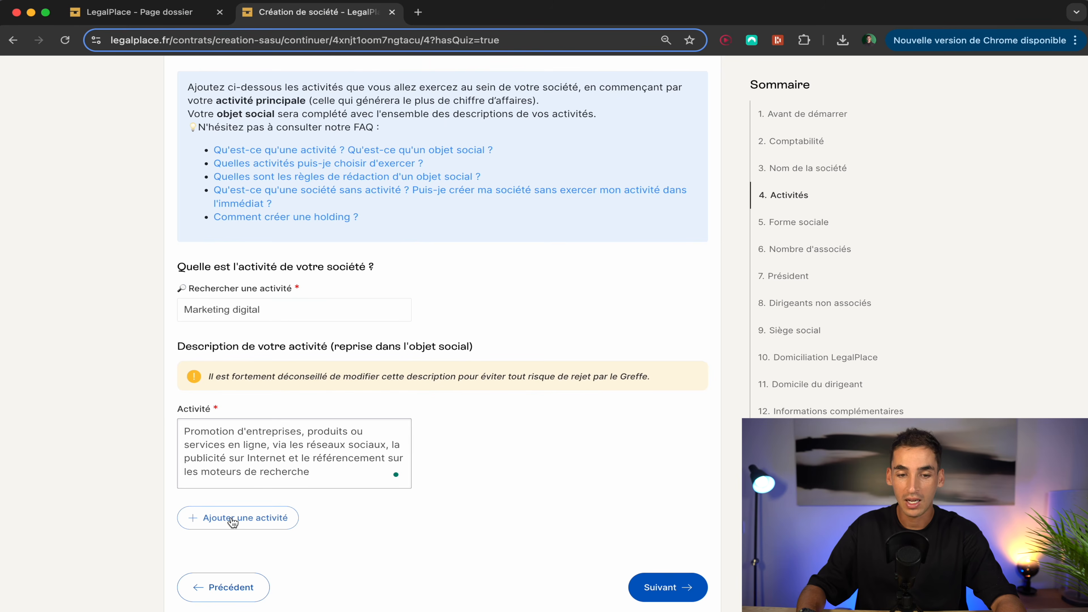
click(662, 585)
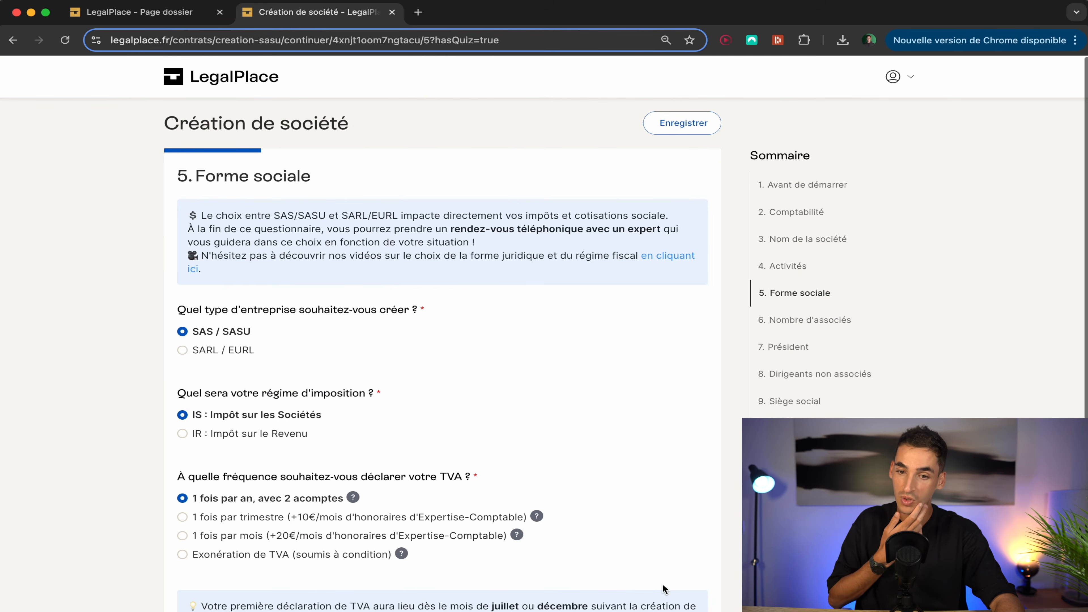
Step: Keep SAS / SASU, IS and yearly VAT with 2 acomptes, then continue
scroll(495, 387, down, 1)
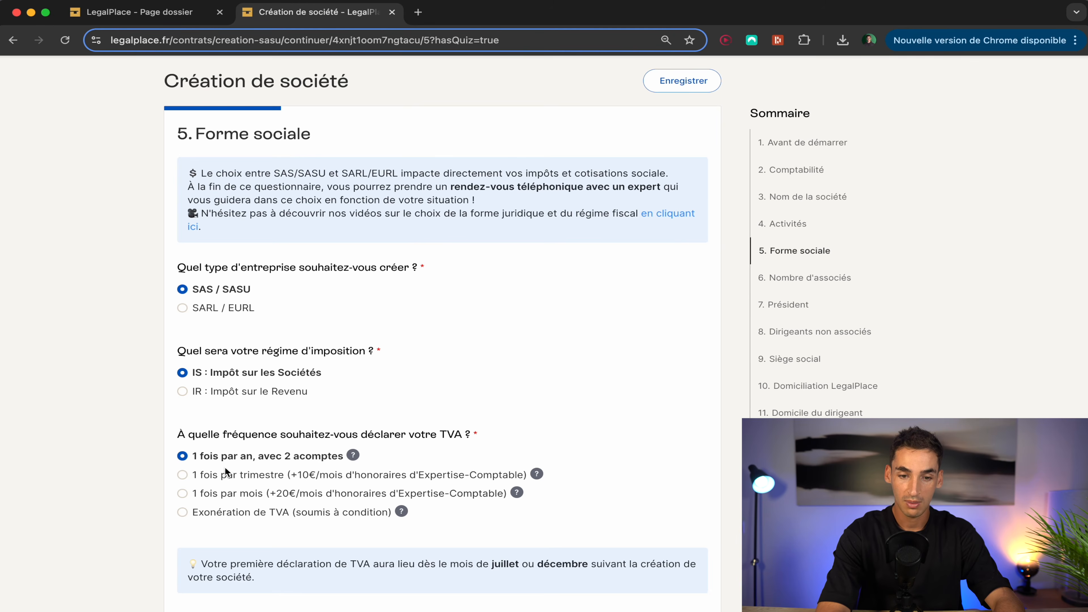
scroll(241, 446, down, 2)
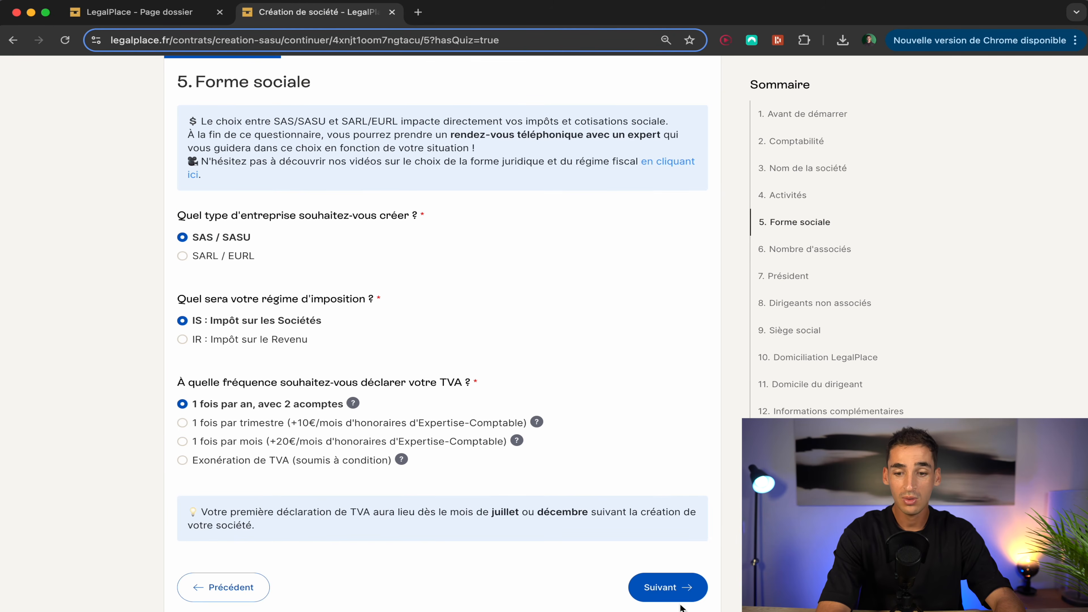
click(674, 590)
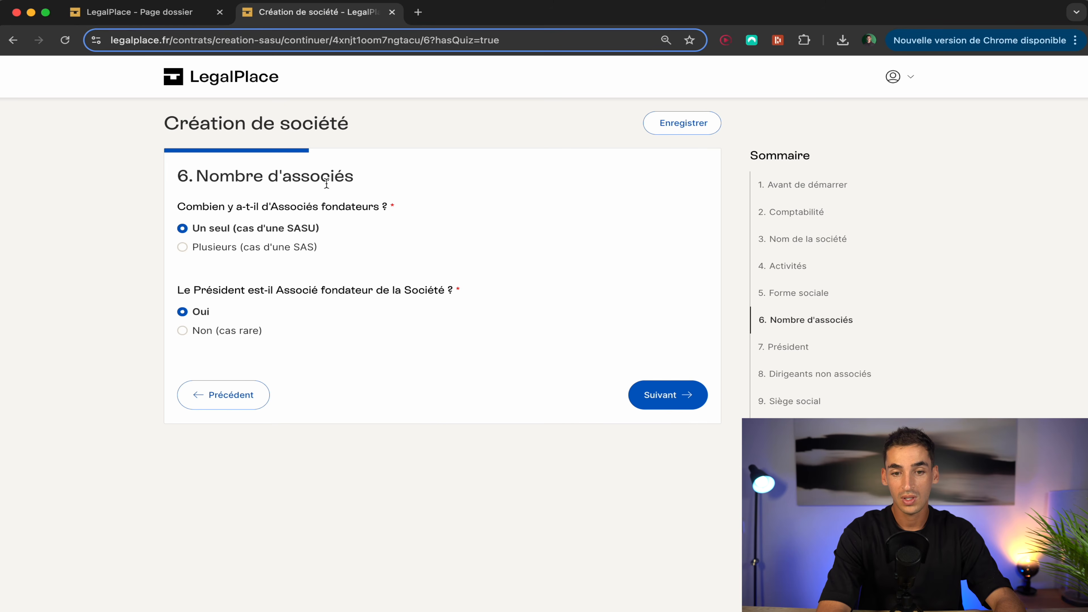
Step: Confirm a single partner and review the president's identity, birth, address and 100 € contribution
click(663, 392)
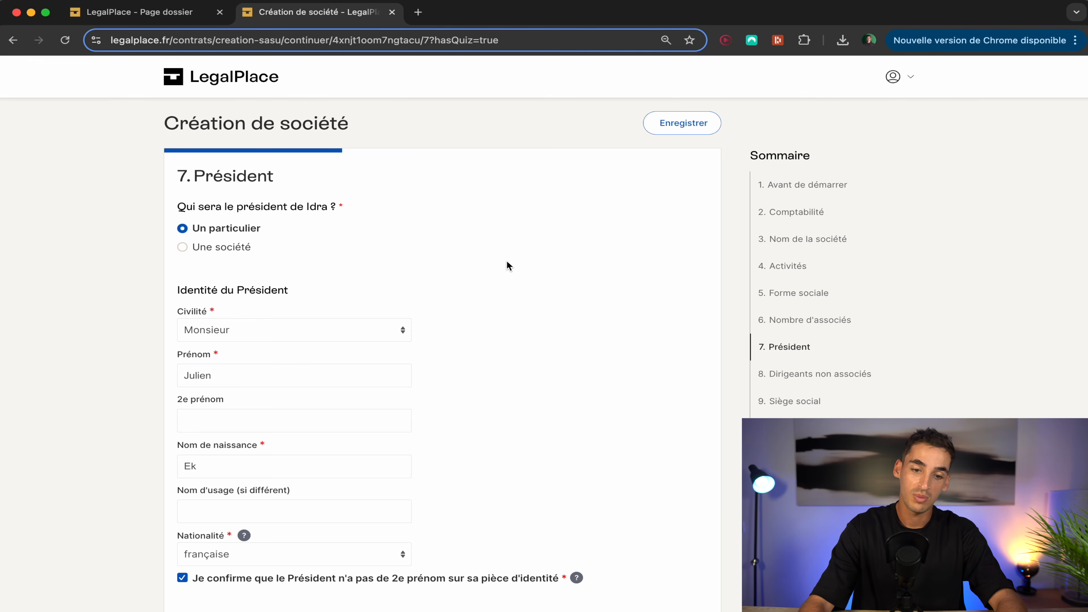
scroll(552, 313, down, 2)
scroll(550, 308, down, 5)
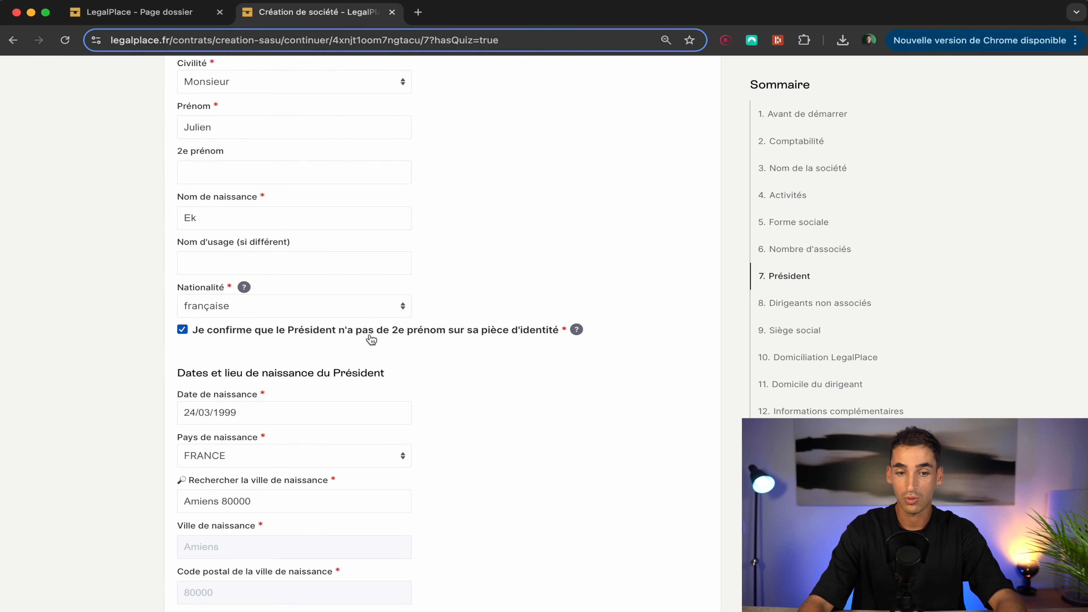
scroll(417, 342, down, 2)
click(387, 343)
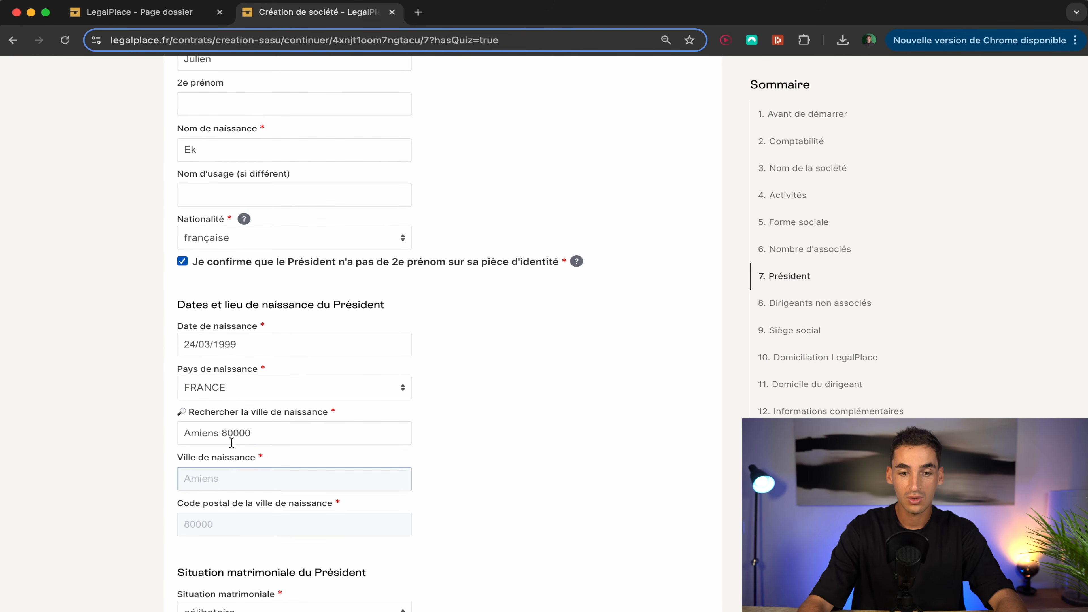
scroll(358, 453, down, 8)
scroll(359, 453, down, 10)
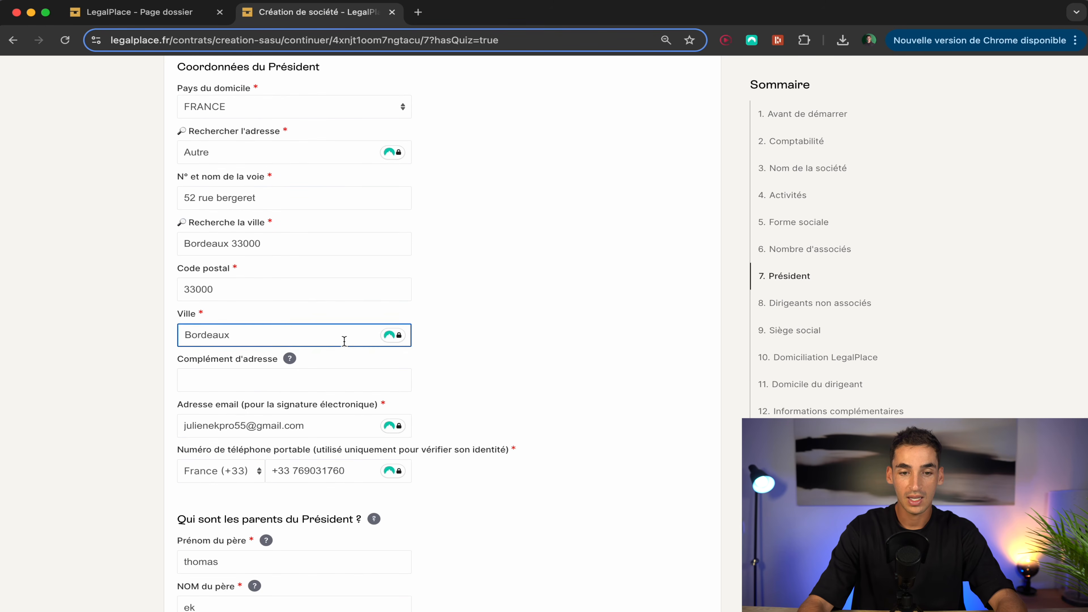
scroll(344, 341, down, 8)
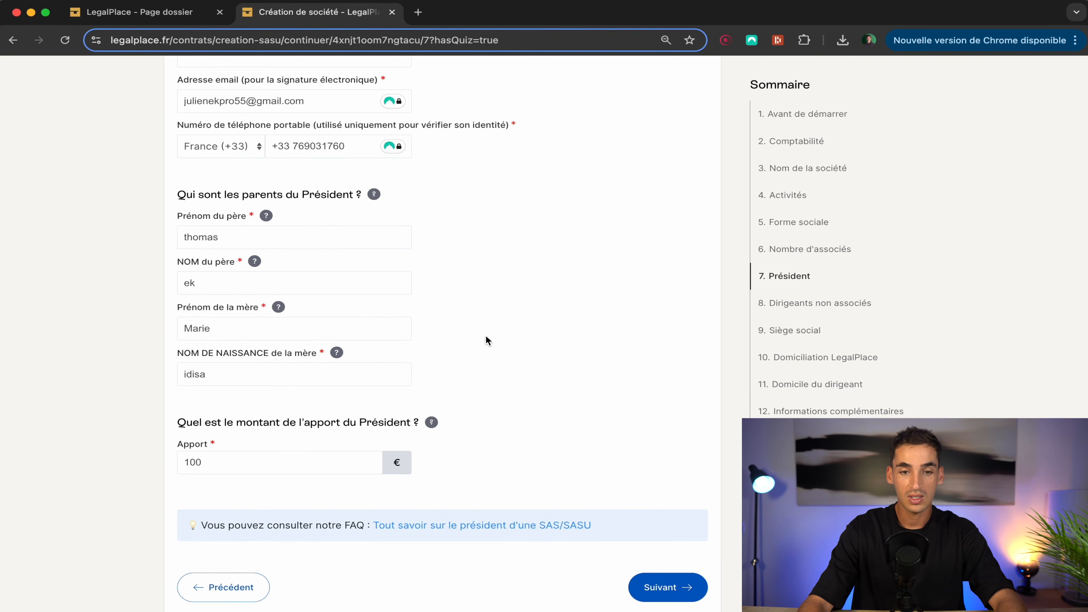
click(677, 587)
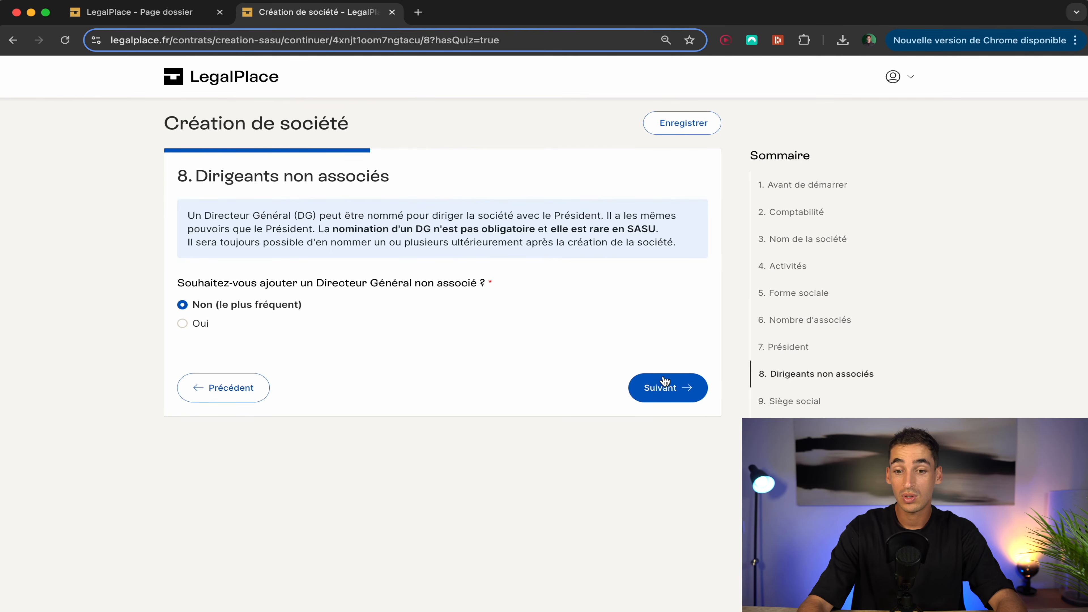
Step: Add no general manager and keep LegalPlace domiciliation in Paris on the annual 25€/month plan
click(686, 388)
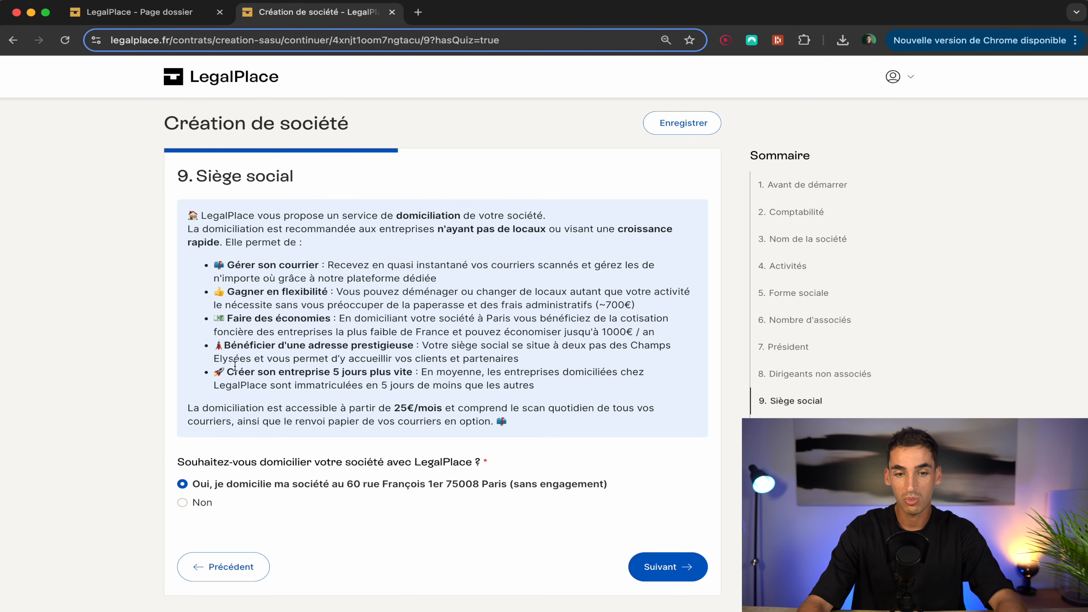
drag(228, 320, 351, 319)
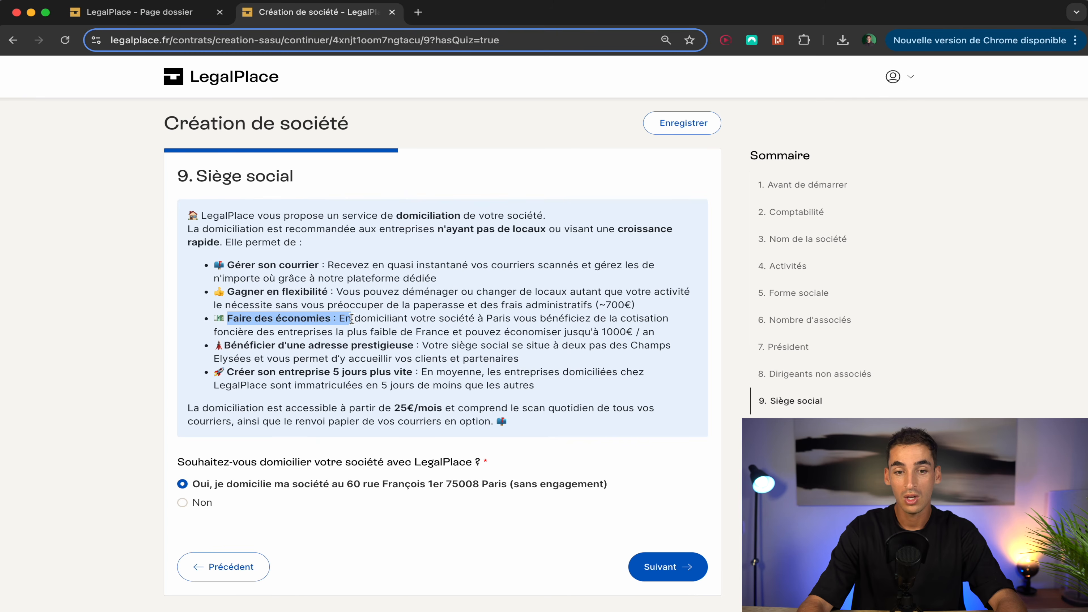
click(351, 319)
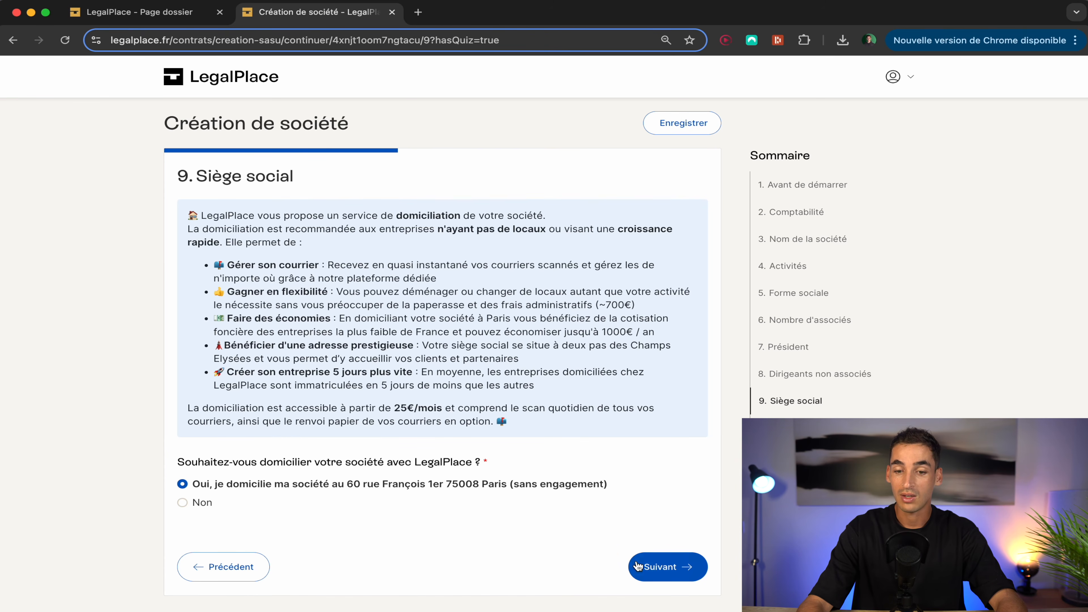
click(659, 569)
scroll(355, 482, down, 2)
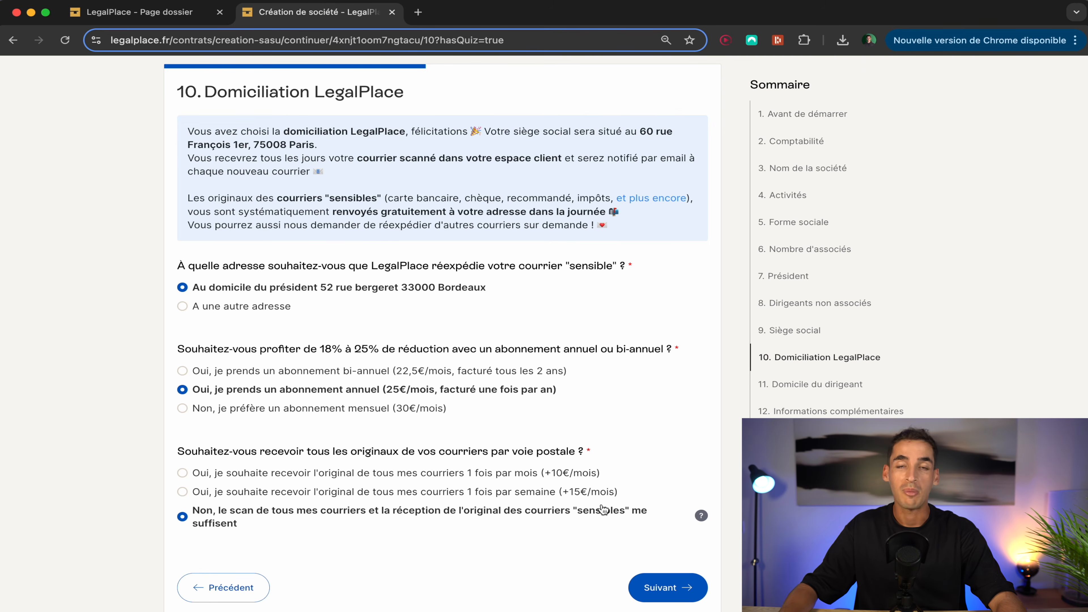
click(665, 588)
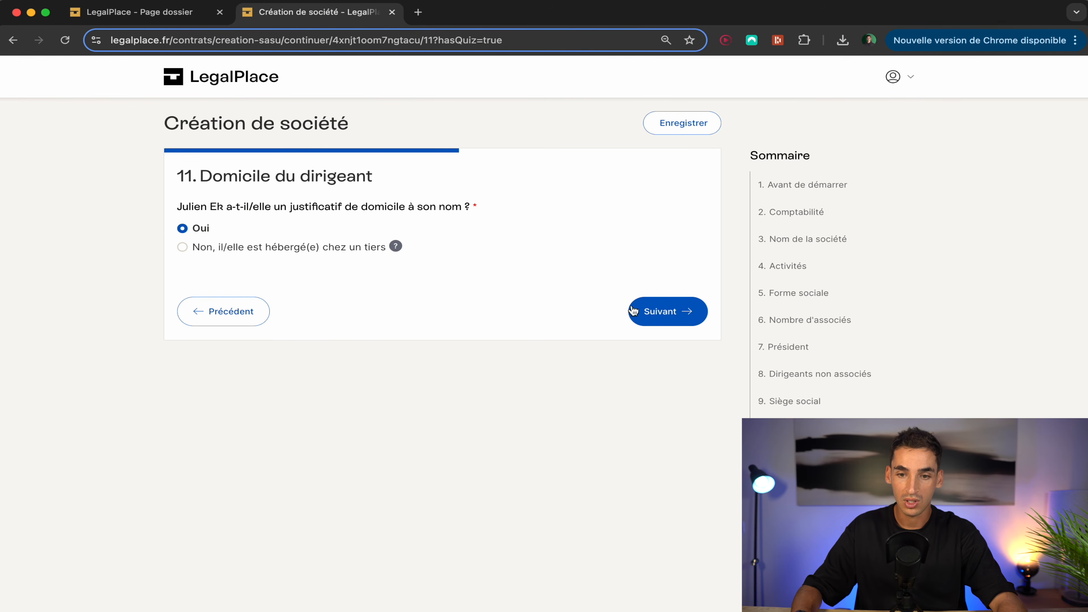
Step: Confirm proof of address, no politically exposed person, and the capital deposit step
click(647, 323)
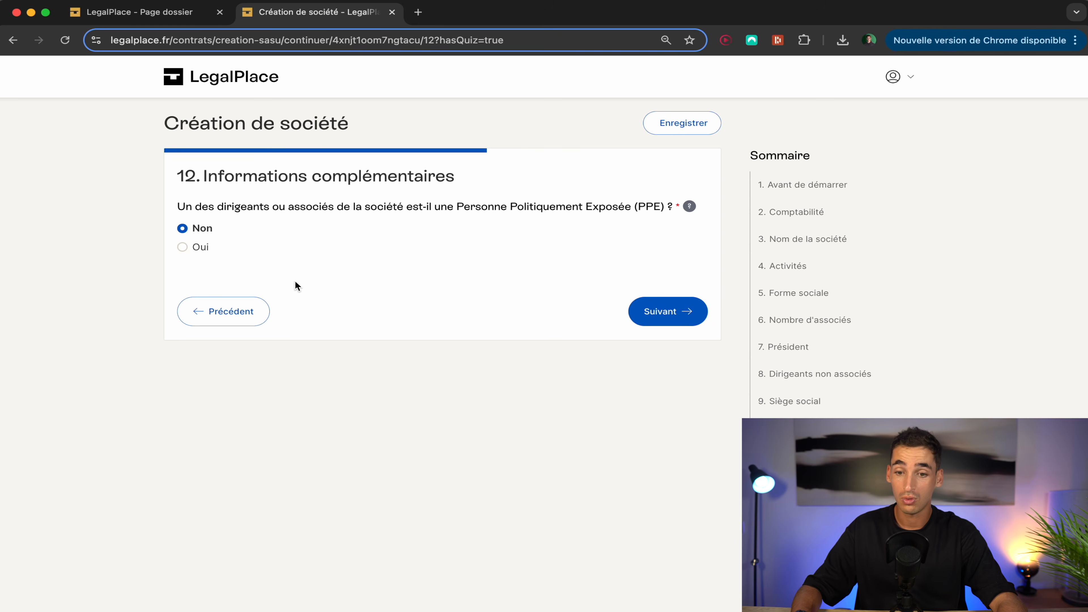
click(657, 321)
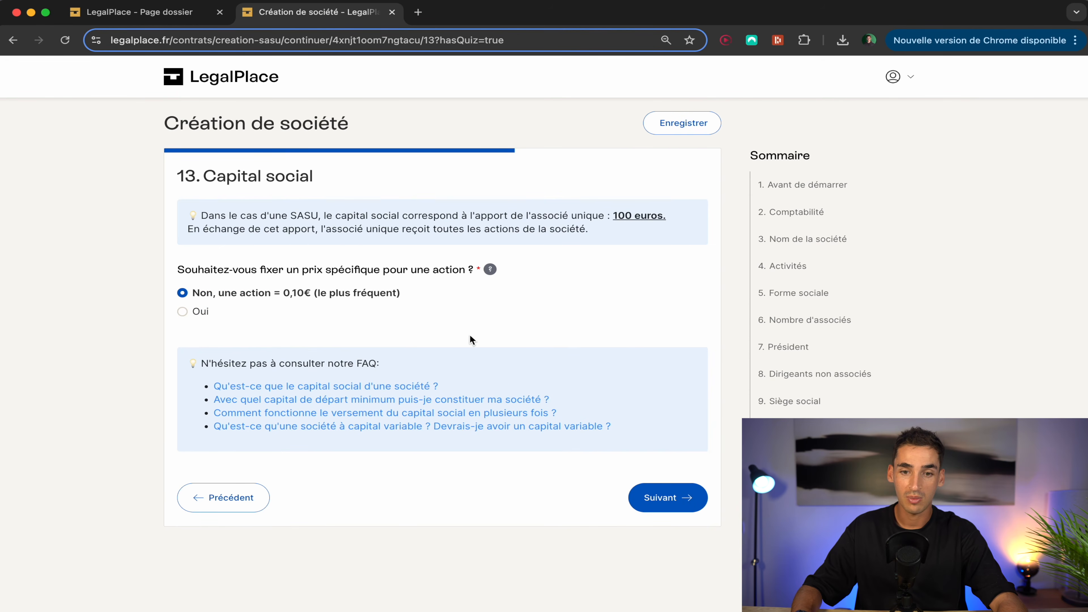
click(664, 497)
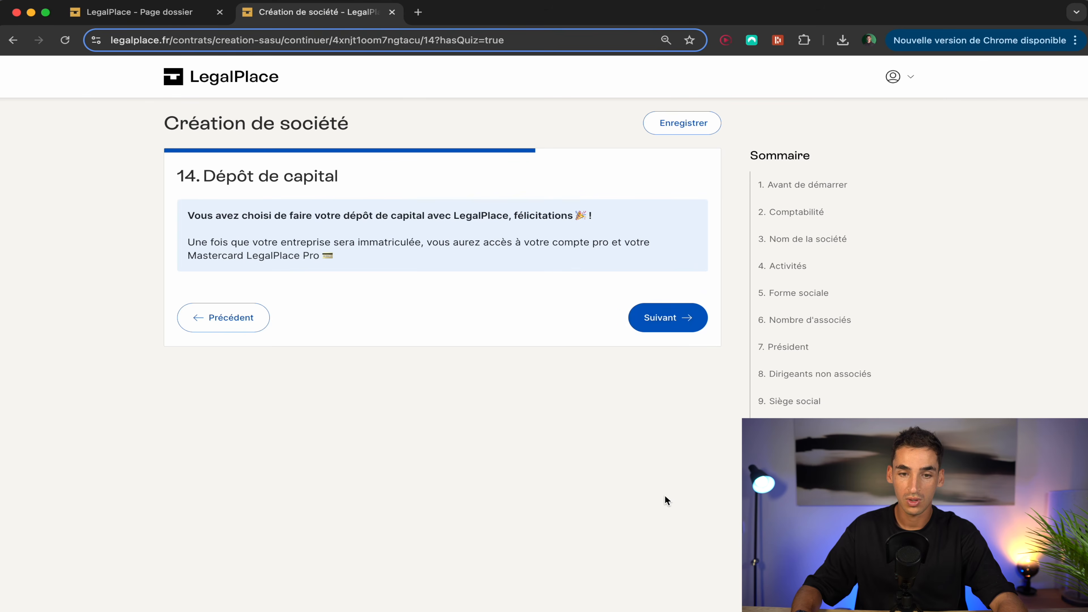
click(675, 322)
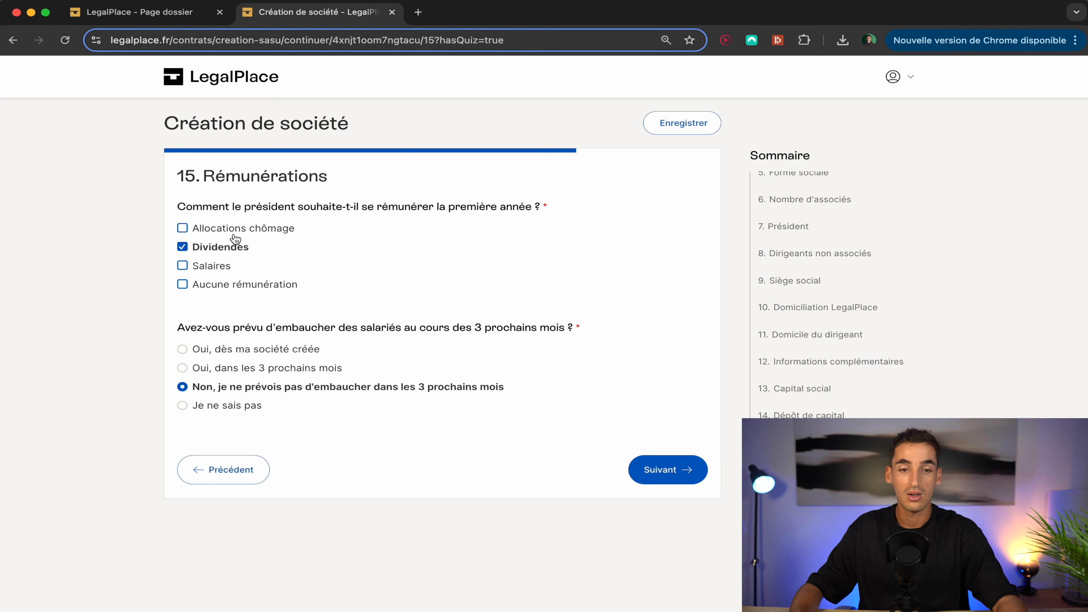
Step: Test the extra remuneration checkboxes, untick them to keep only Dividendes, and continue
double_click(190, 271)
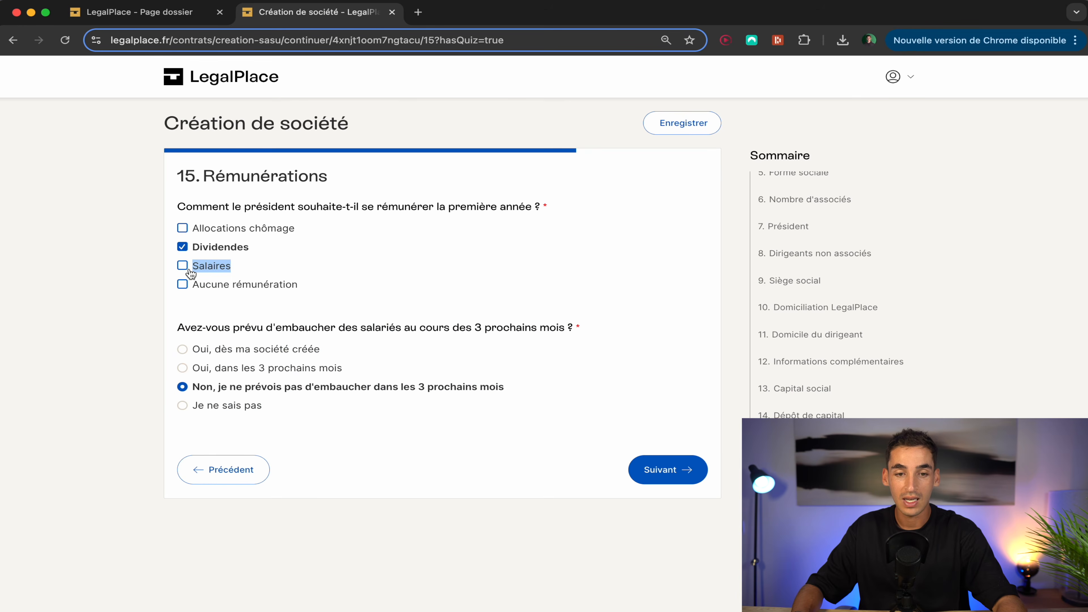
click(183, 227)
click(183, 228)
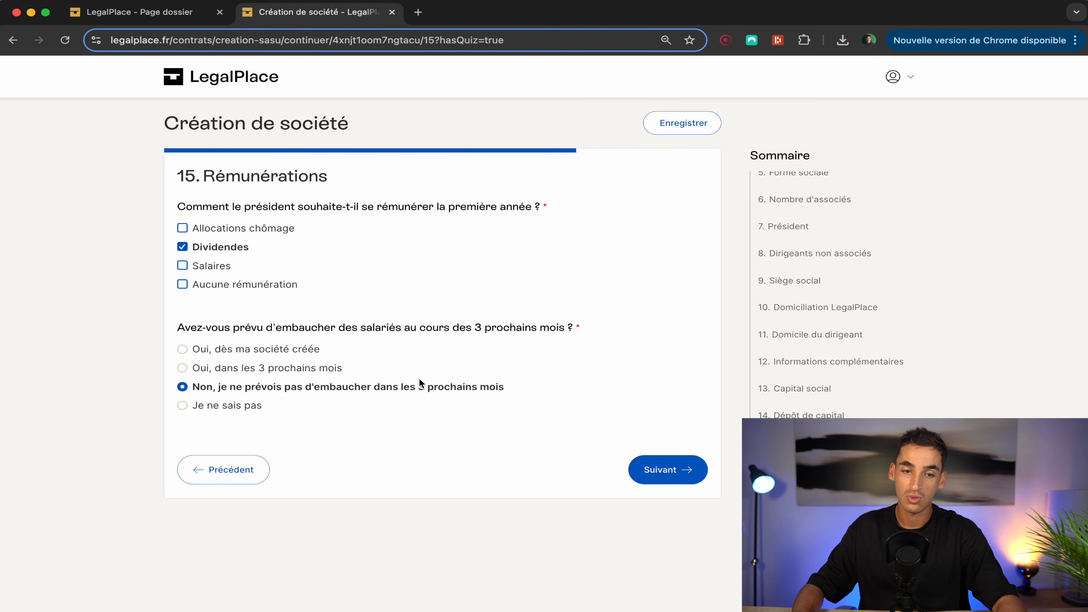
click(208, 291)
click(209, 291)
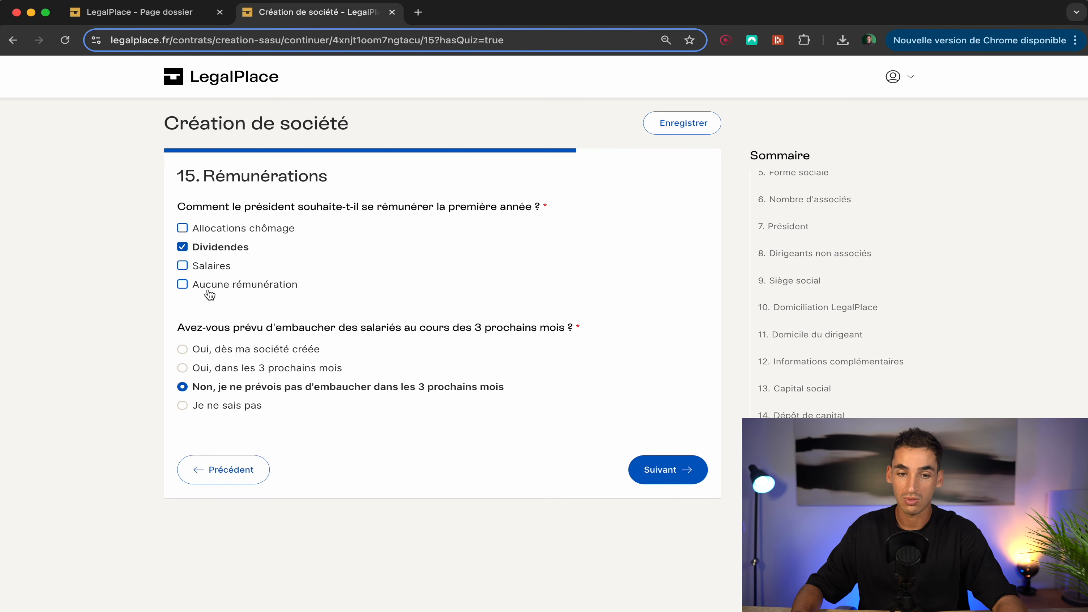
click(663, 471)
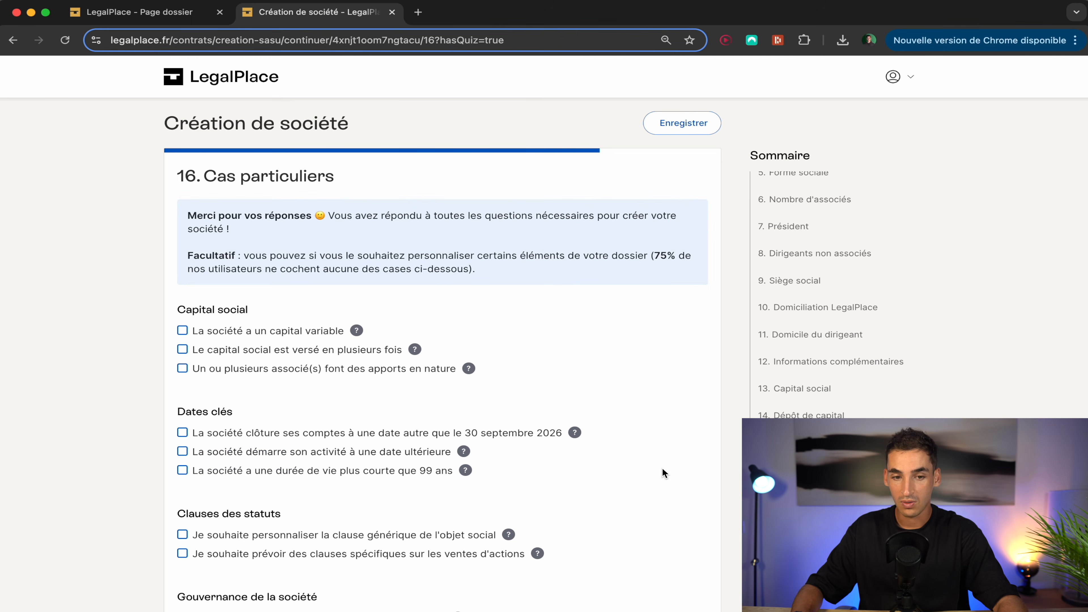
Step: Skip Cas particuliers and decline the domain name offer
scroll(638, 481, down, 1)
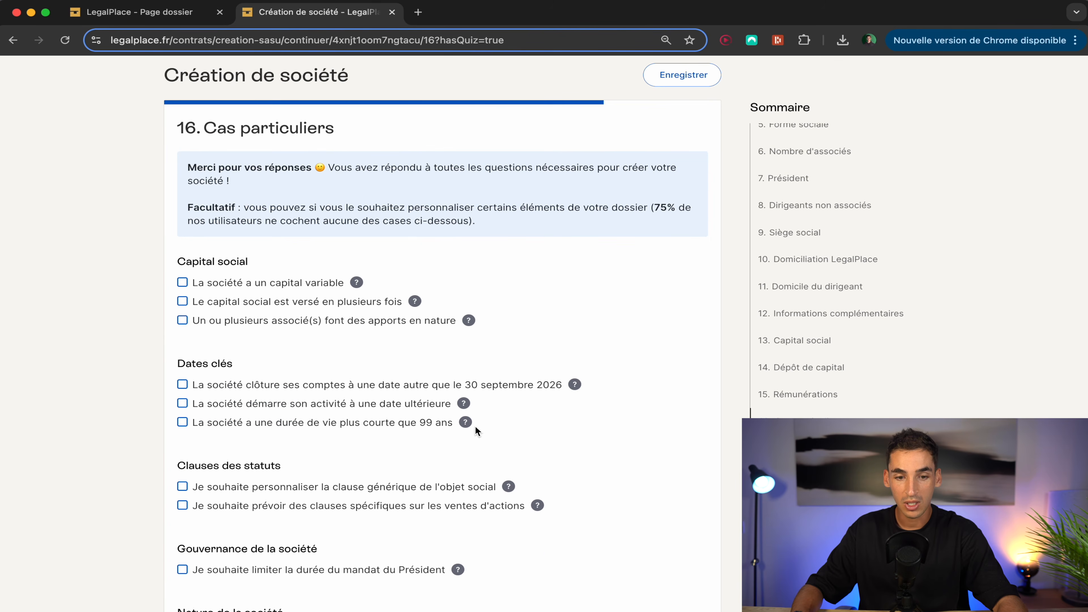
scroll(475, 426, down, 5)
scroll(475, 426, down, 4)
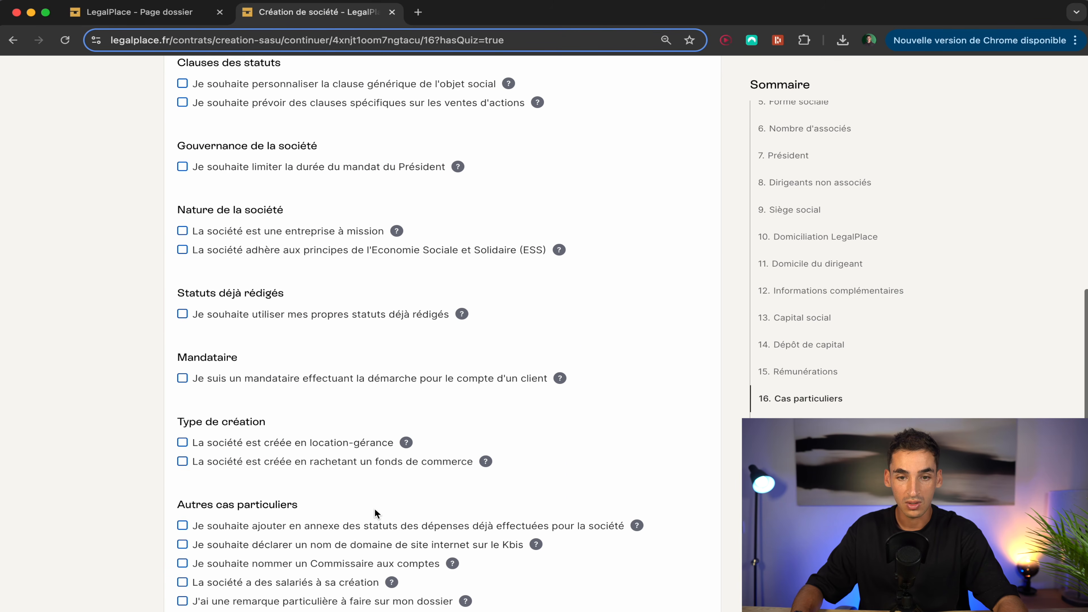
scroll(375, 508, down, 2)
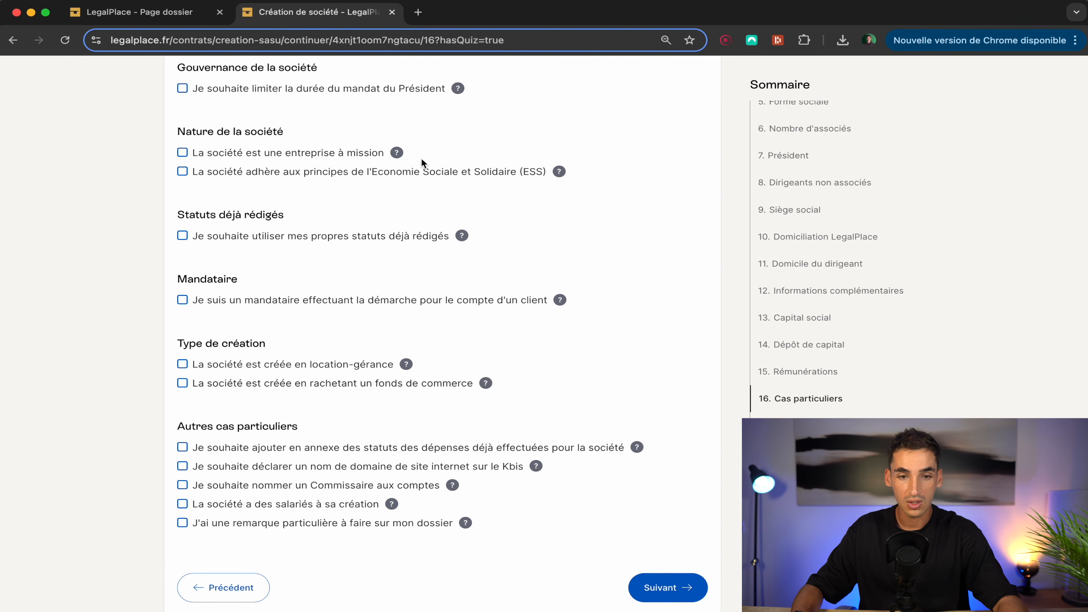
click(672, 588)
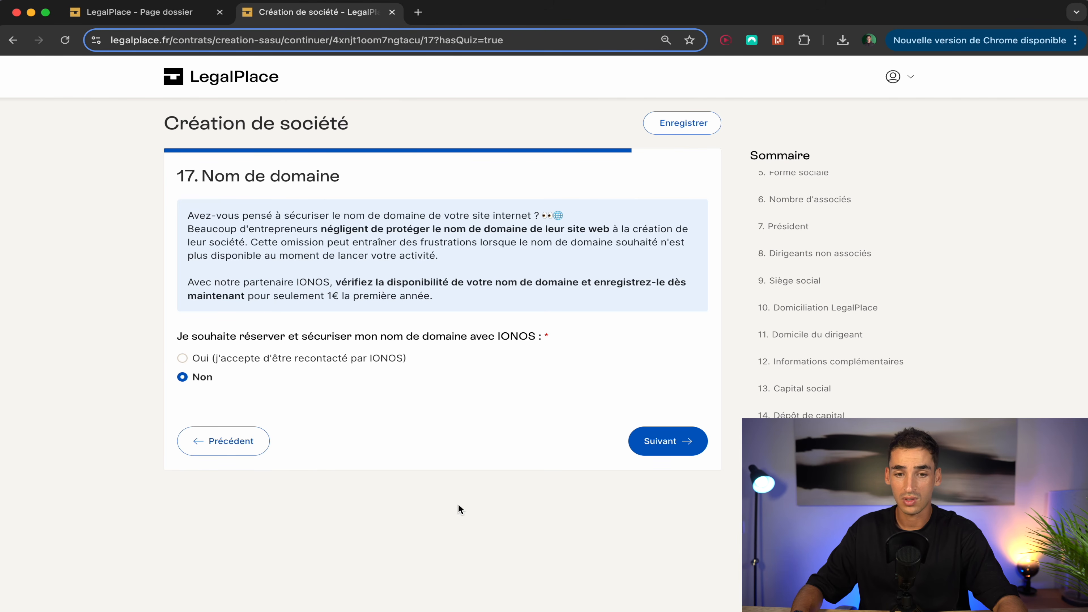
click(669, 448)
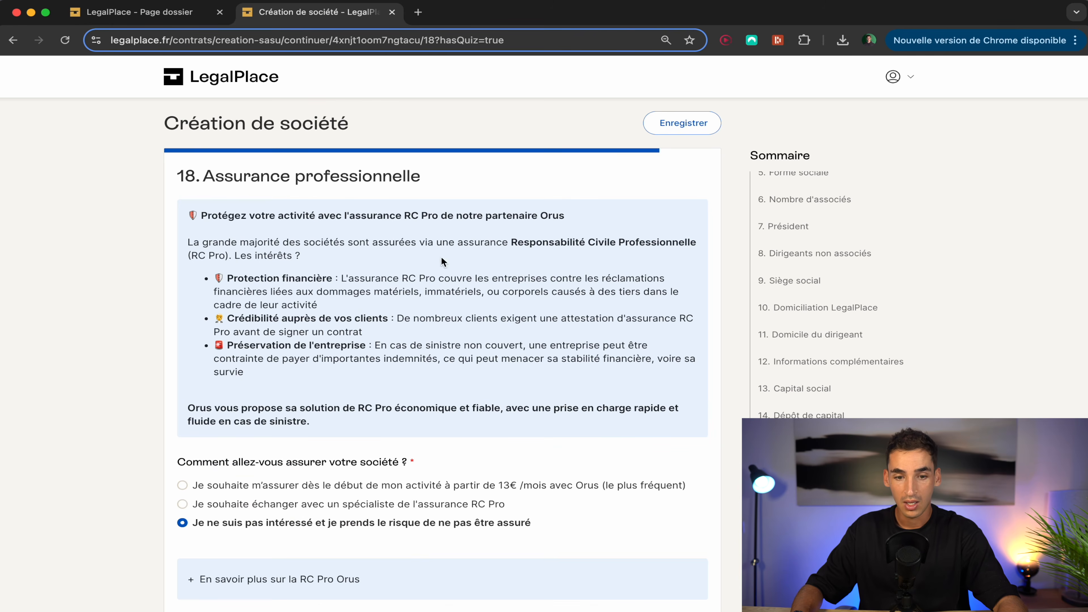
Step: Decline insurance, confirm contact details, and validate the questionnaire on step 20
scroll(327, 508, down, 1)
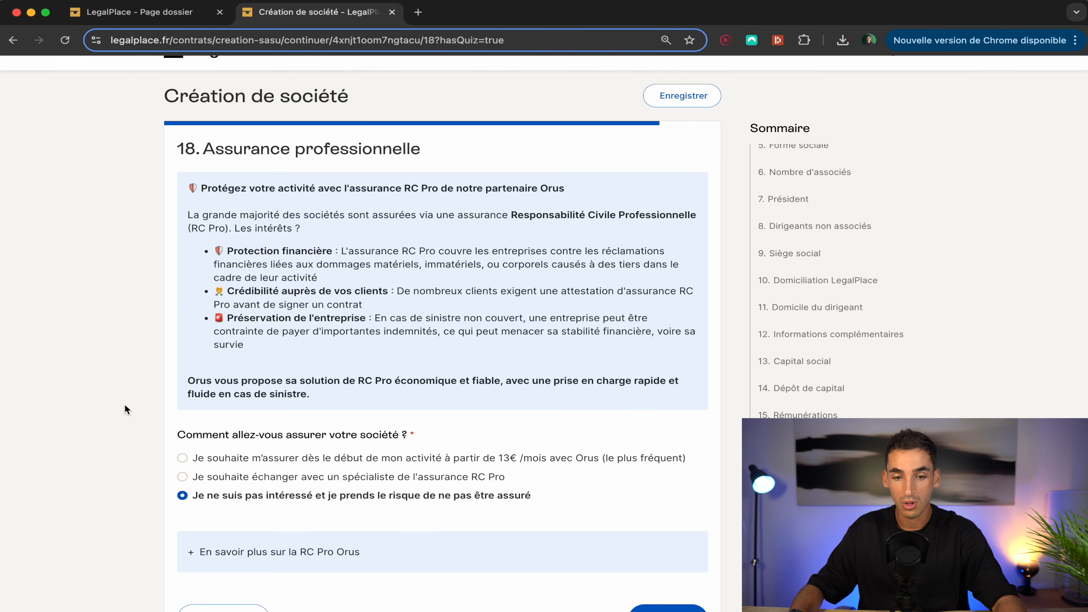
scroll(346, 502, down, 2)
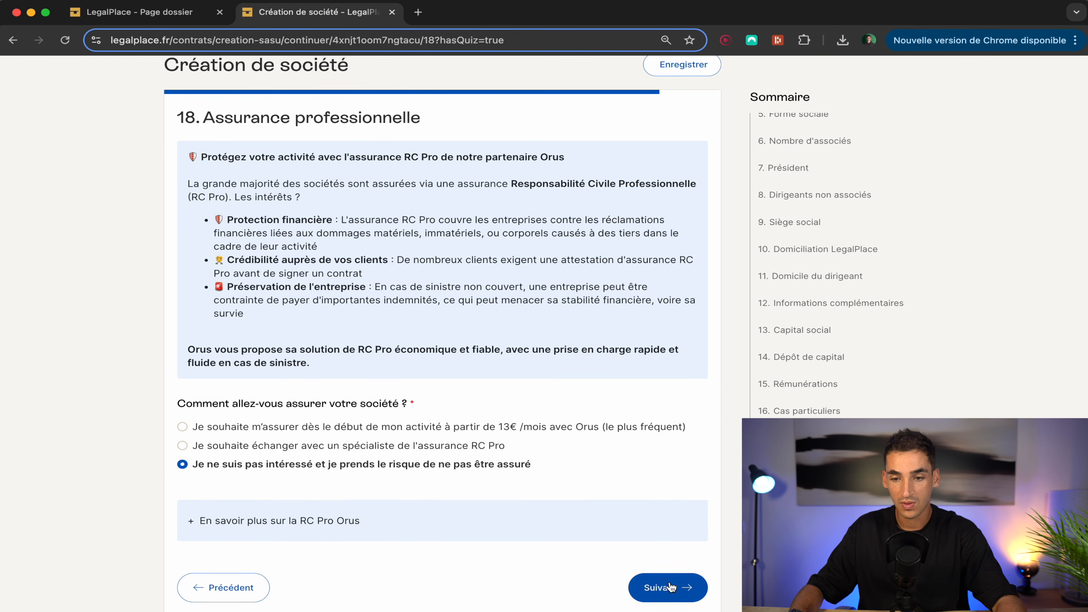
click(671, 586)
click(672, 320)
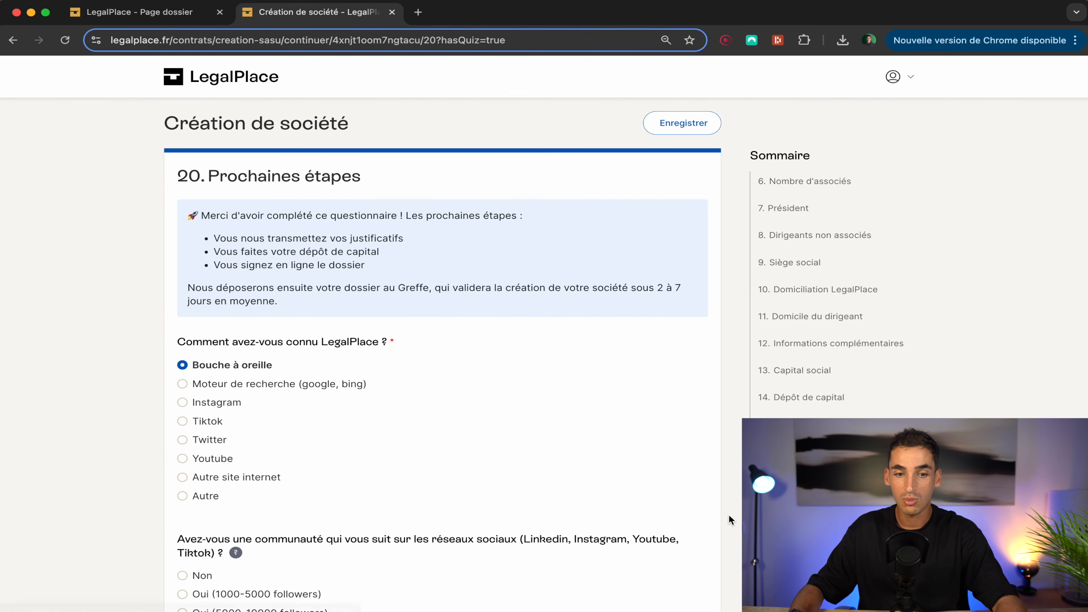
scroll(724, 517, down, 3)
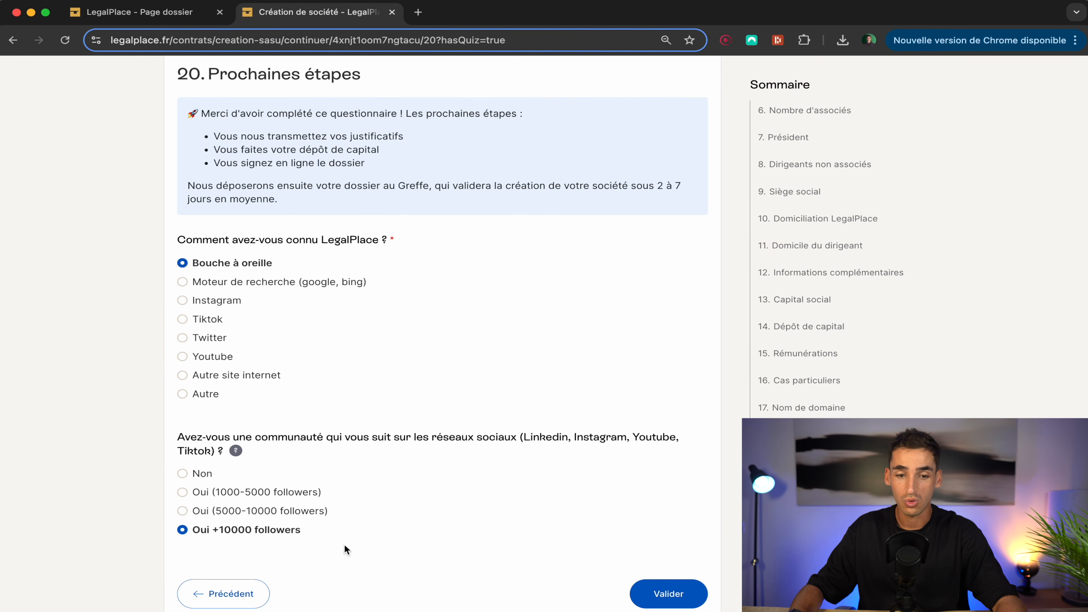
click(683, 598)
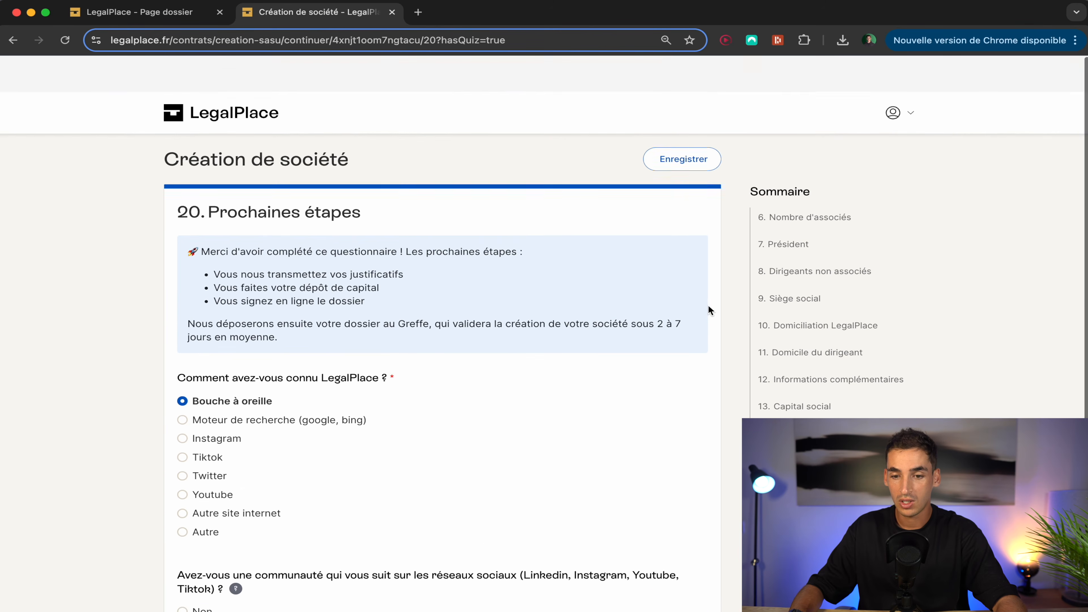
click(671, 133)
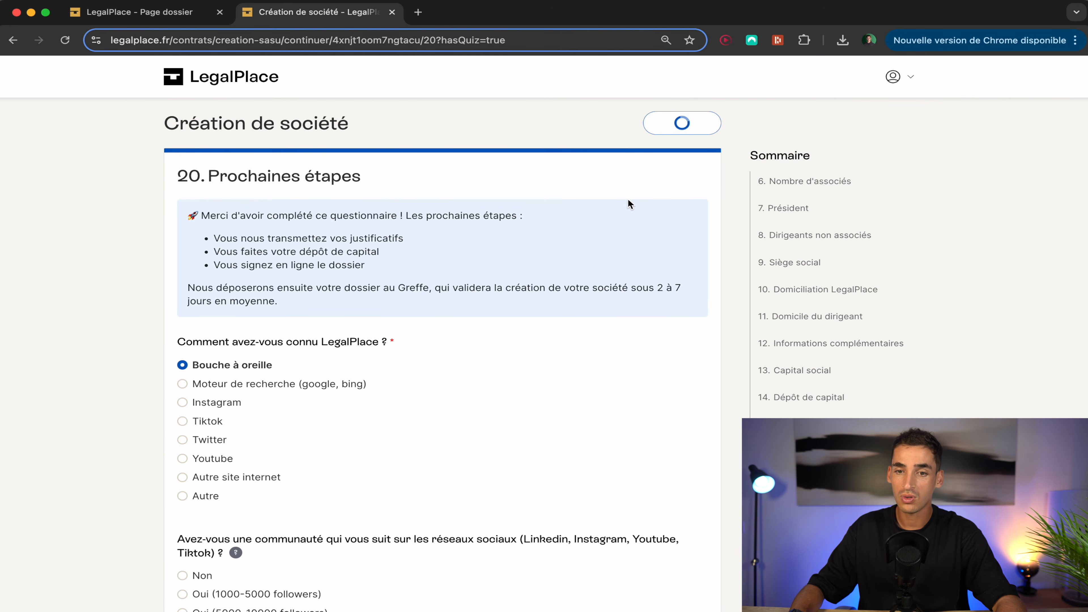
scroll(564, 298, down, 5)
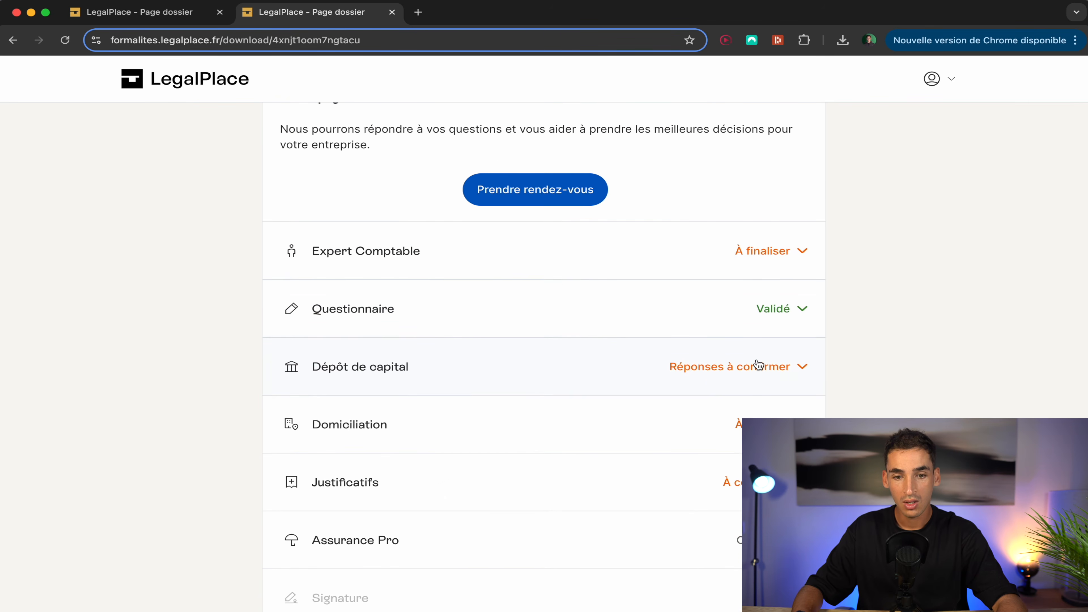
Step: Expand Dépôt de capital and review Idra's 100€ capital, head office address and president details
click(758, 364)
scroll(758, 364, down, 10)
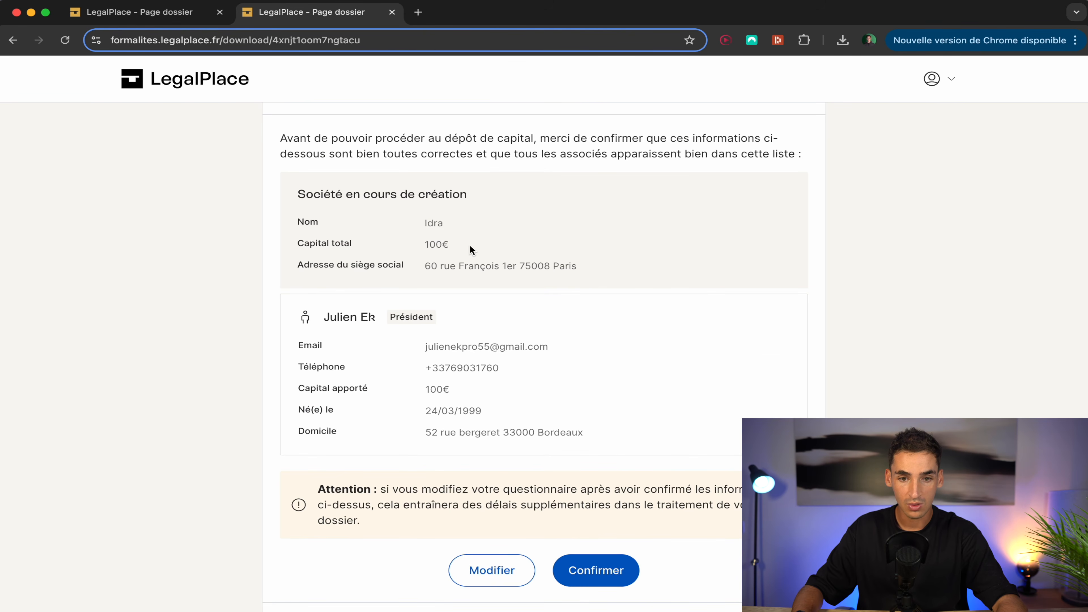
triple_click(467, 267)
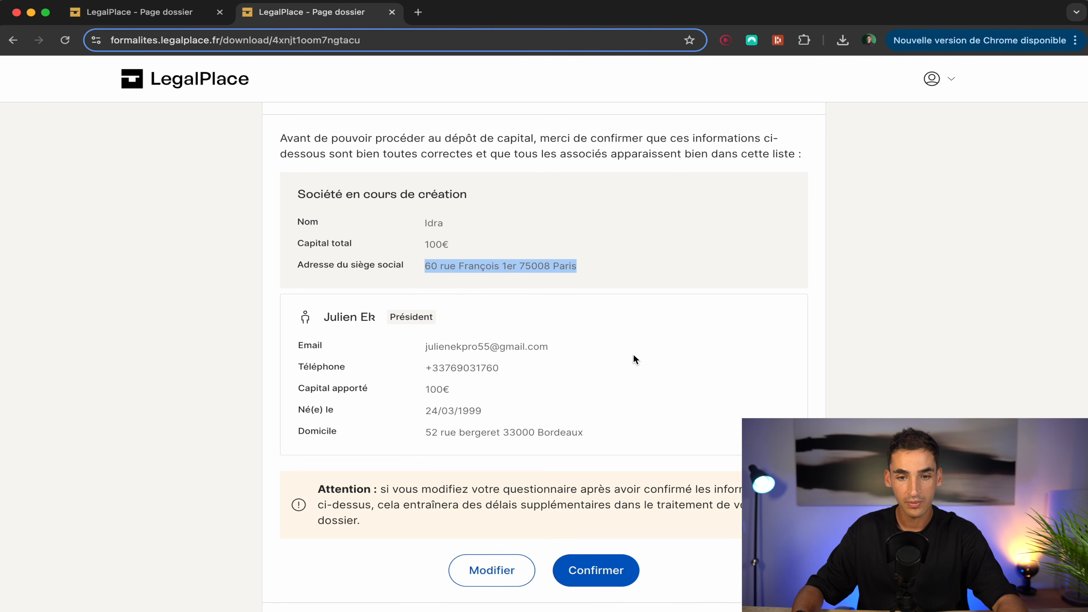
click(630, 401)
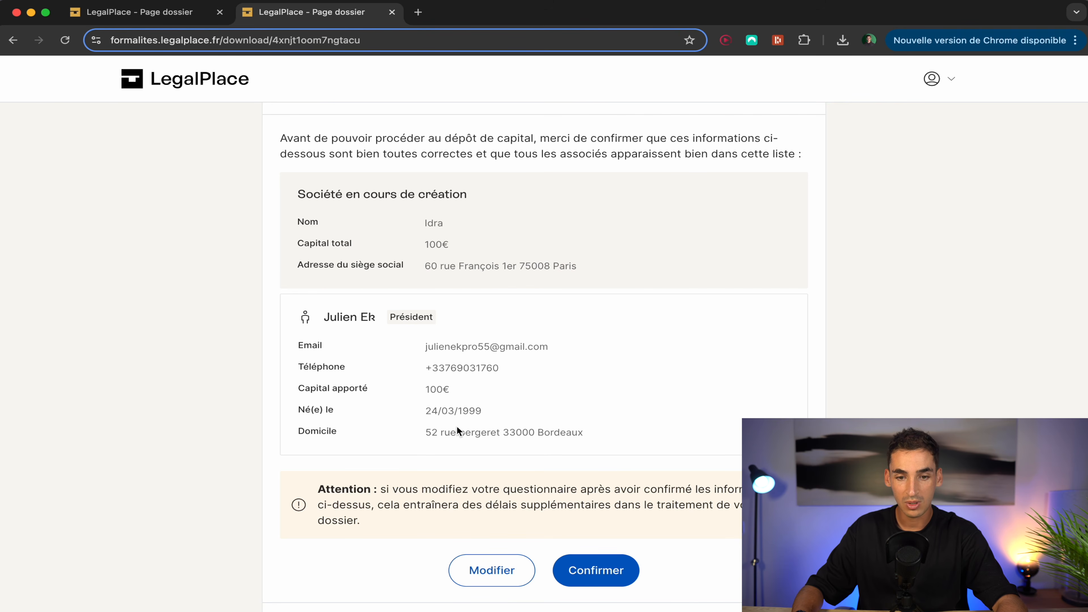
scroll(600, 570, down, 8)
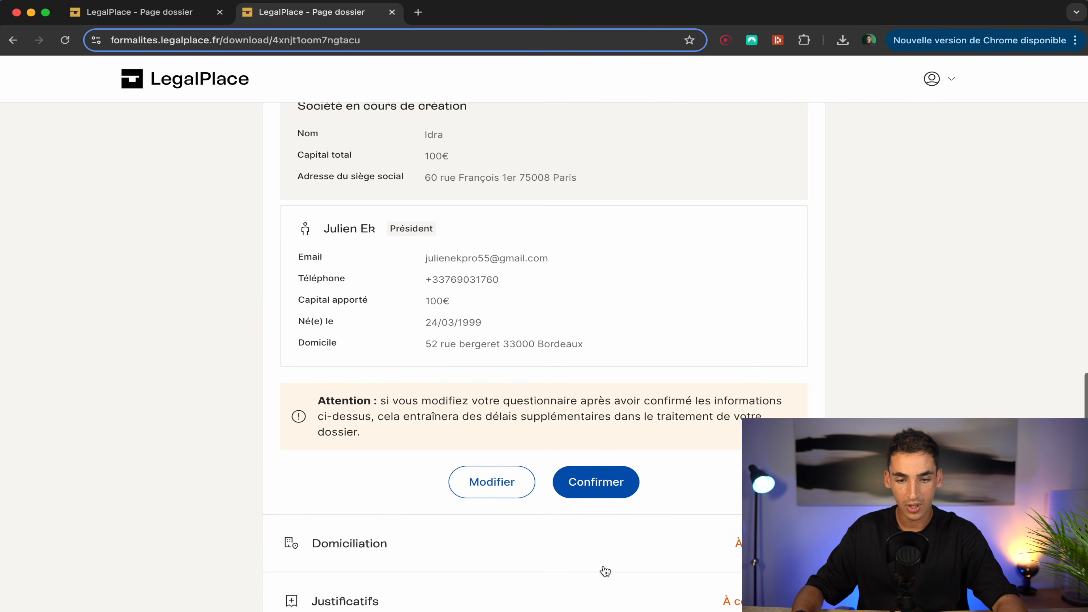
Step: Expand Domiciliation and Justificatifs to show the contract to sign and the 0 / 2 pending documents
click(535, 333)
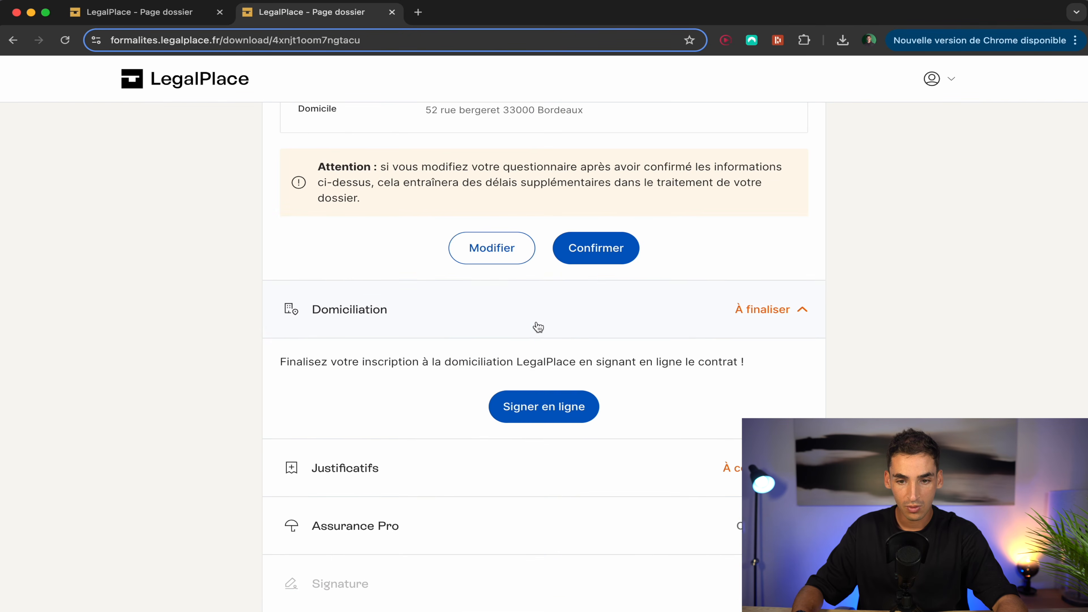
scroll(536, 326, down, 1)
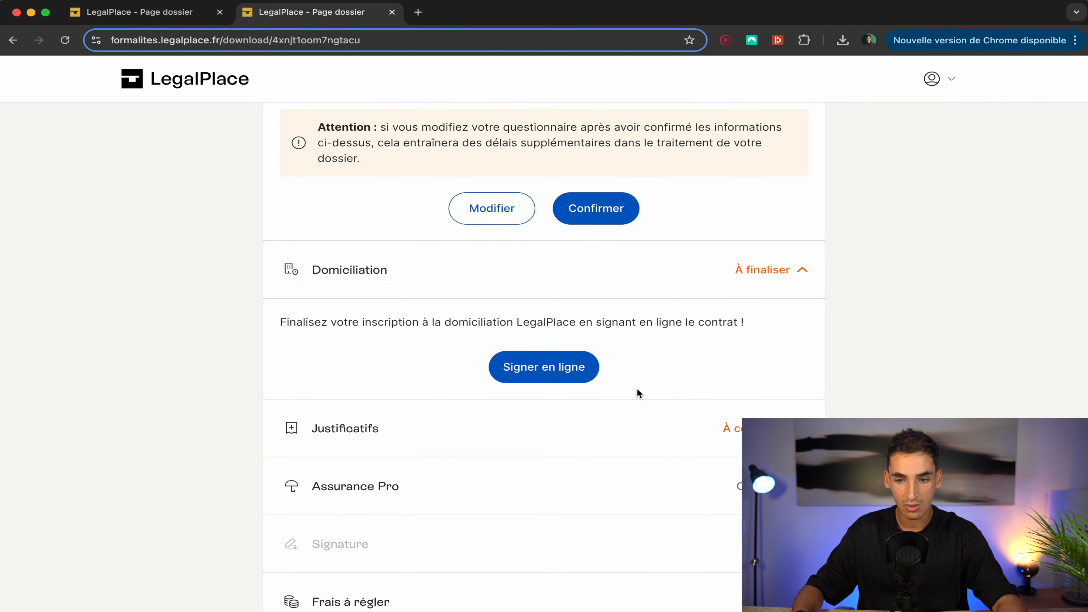
click(722, 430)
scroll(723, 432, down, 3)
scroll(722, 431, down, 3)
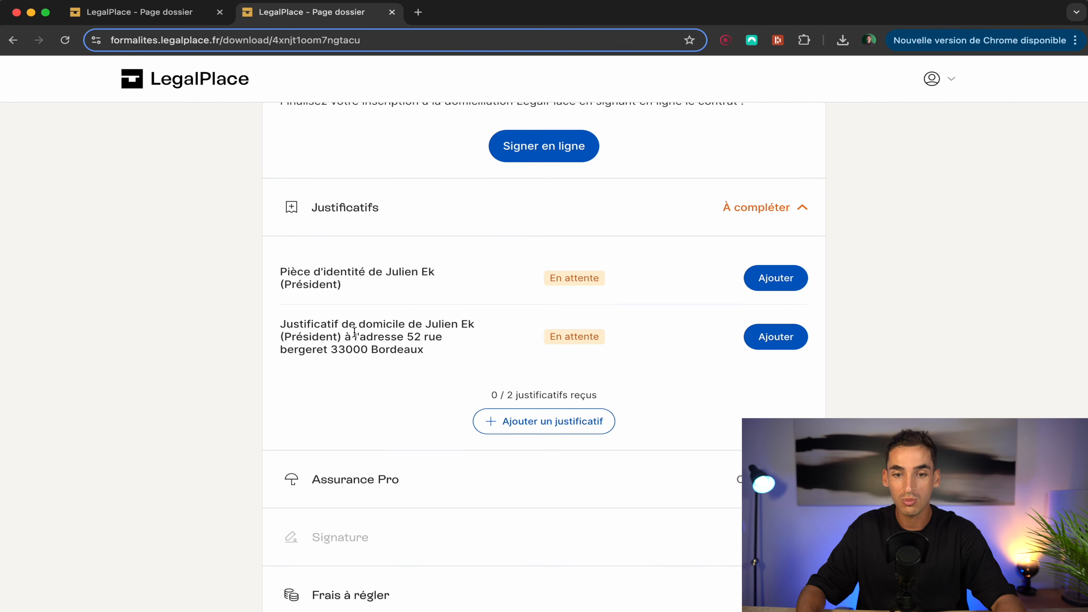
scroll(359, 322, down, 2)
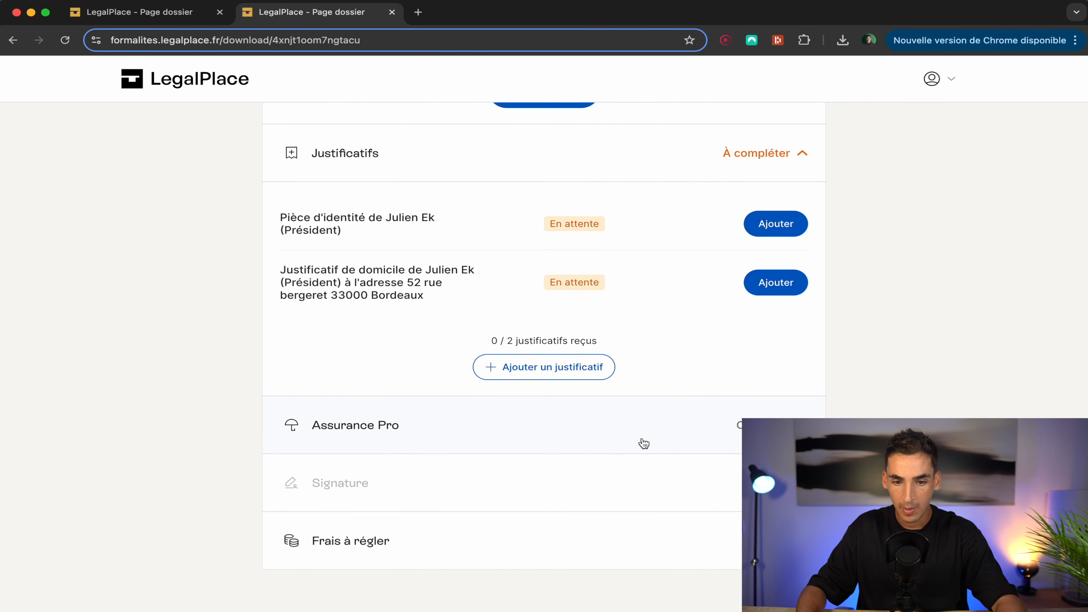
Step: Briefly expand and collapse Assurance Pro and Frais à régler, then return up the dossier
click(673, 435)
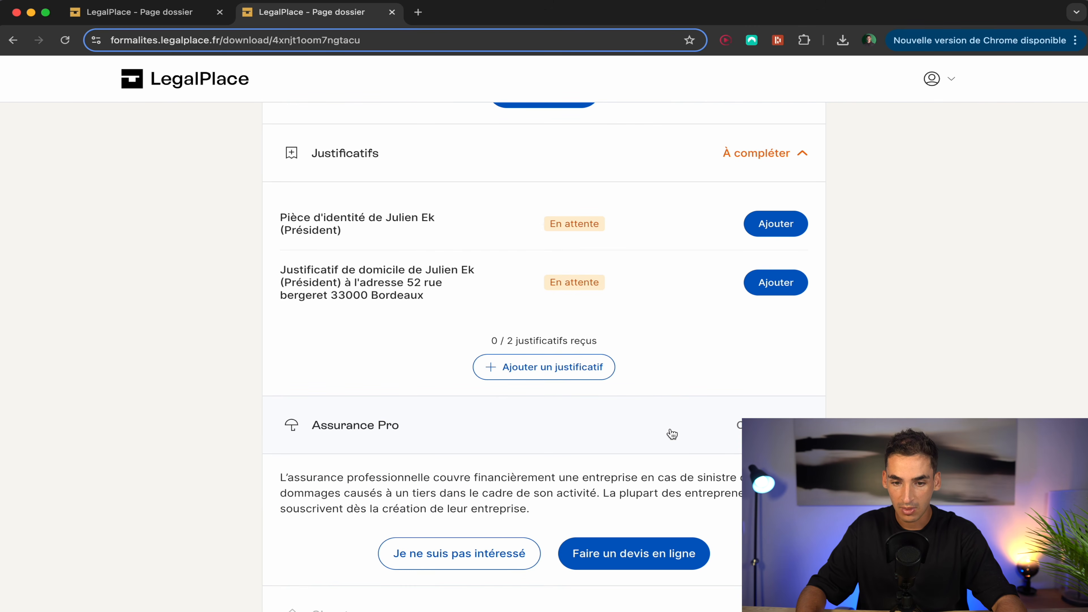
click(671, 434)
click(648, 549)
scroll(544, 548, down, 5)
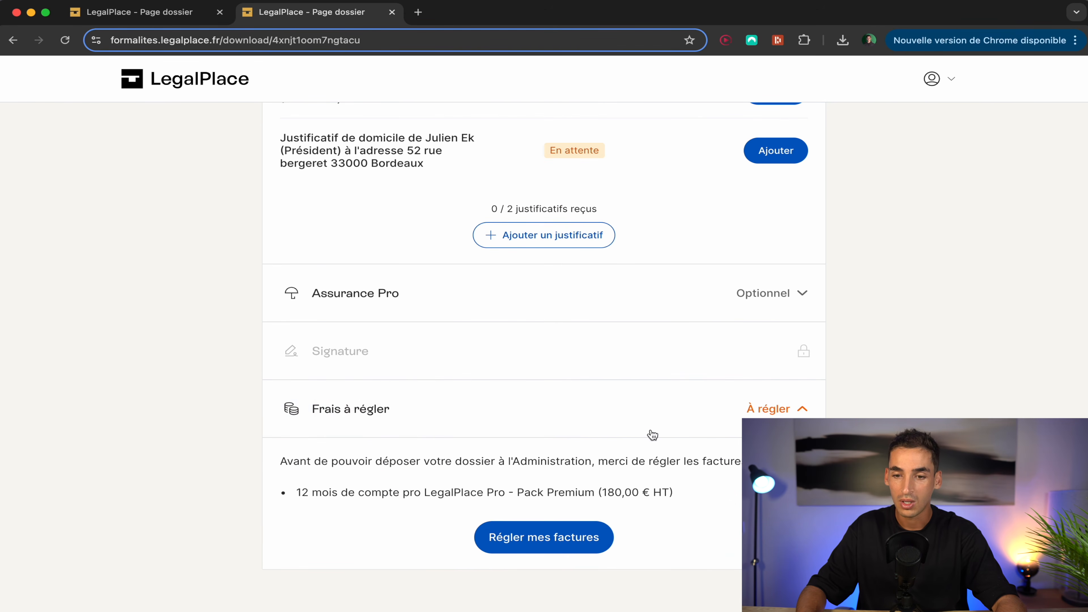
click(724, 430)
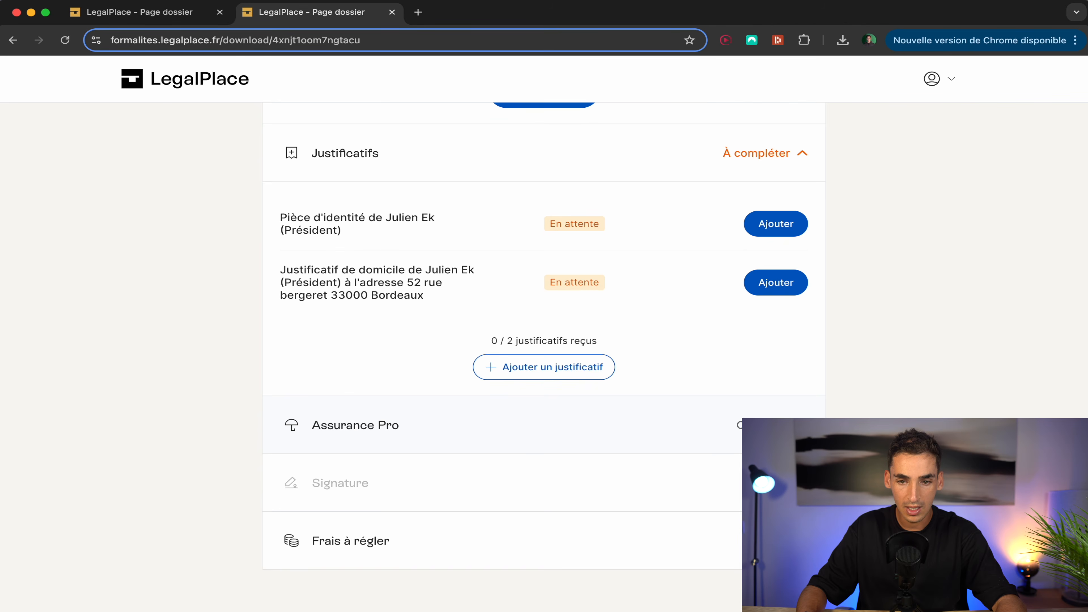
scroll(544, 356, up, 3)
scroll(791, 264, up, 3)
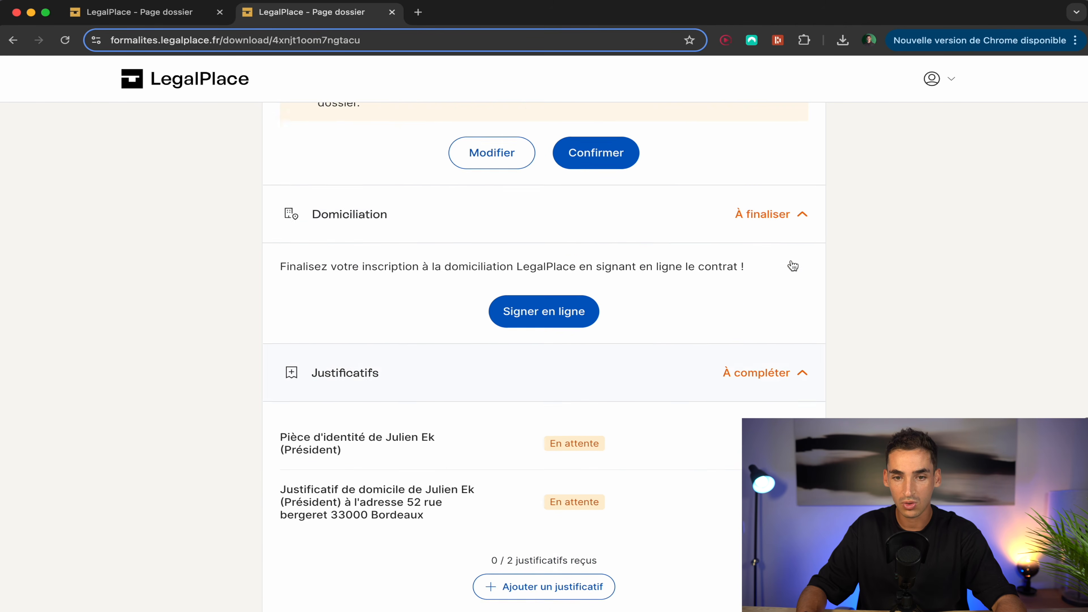